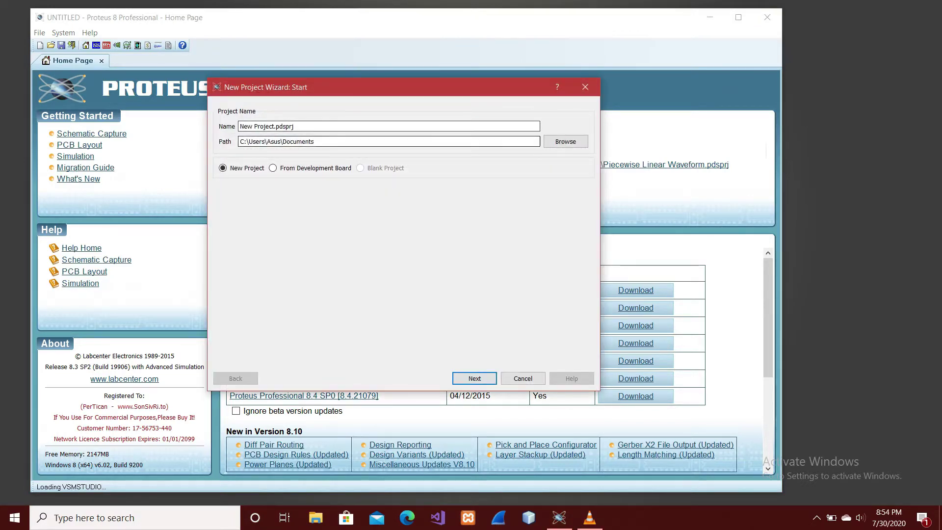
# Create a Desktop folder named ProteusPractice as the new project's save location.
pyautogui.click(566, 141)
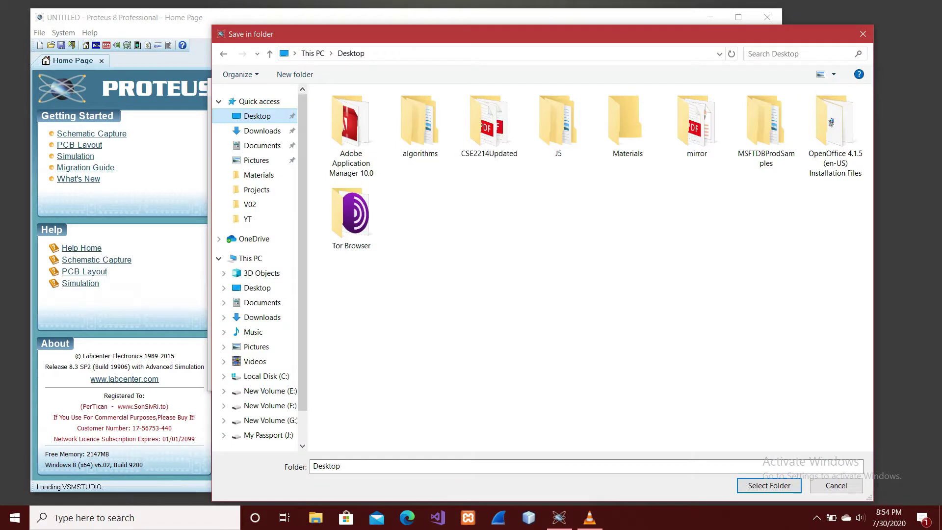
pyautogui.hotkey('ctrl', 'shift', 'n')
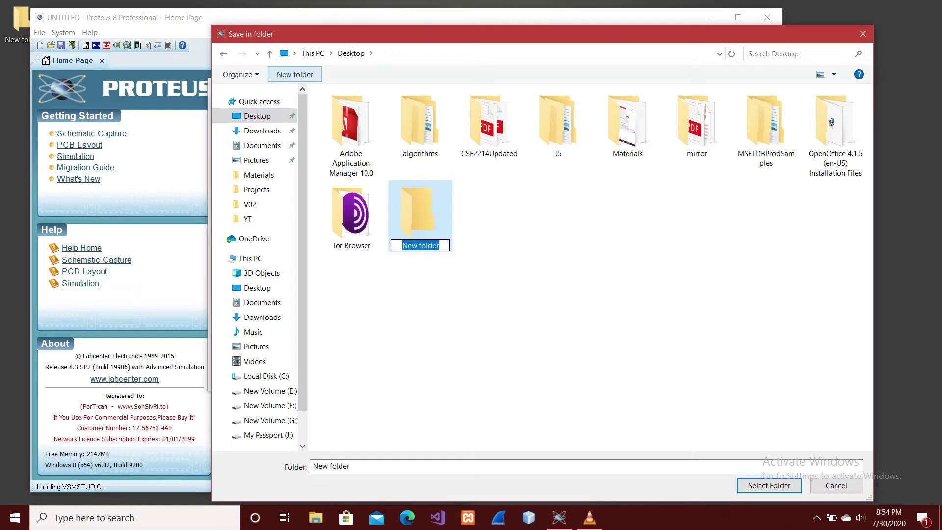
pyautogui.write('Prot')
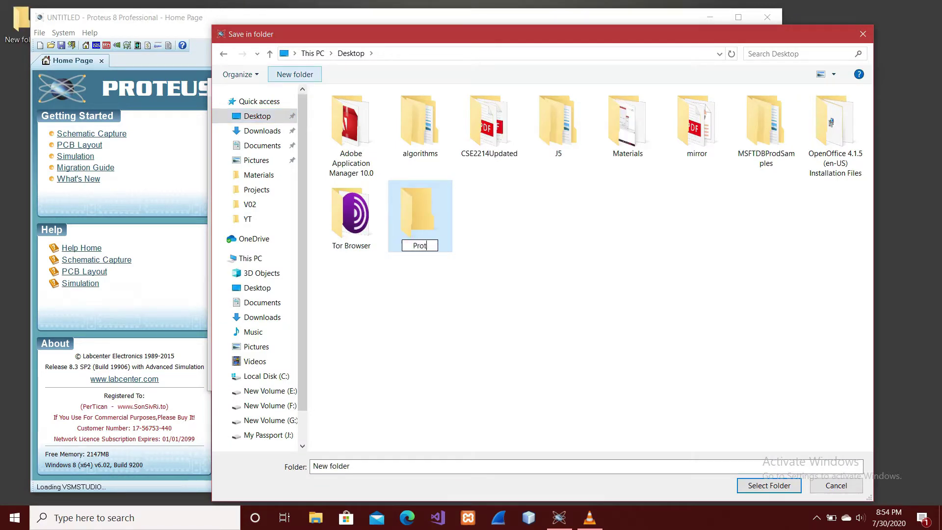
pyautogui.write('eusPractice')
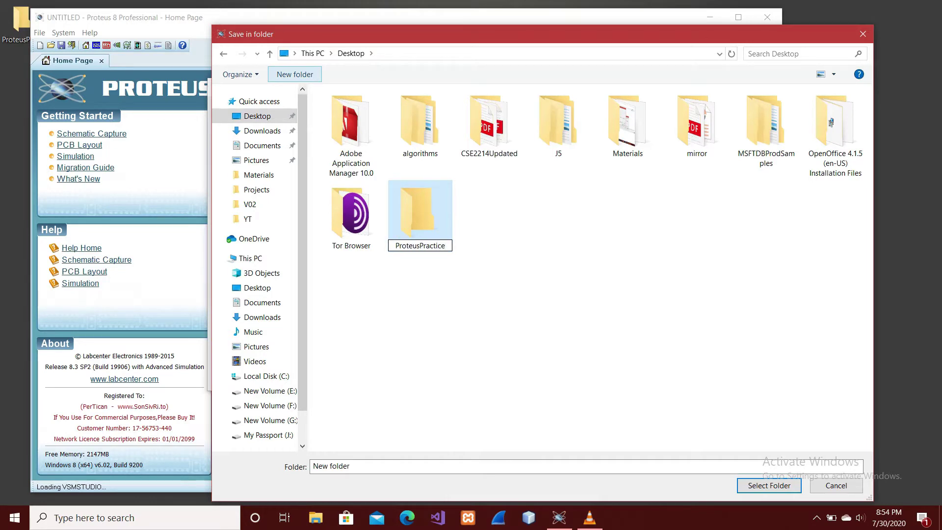
pyautogui.press('Return')
pyautogui.press('Return')
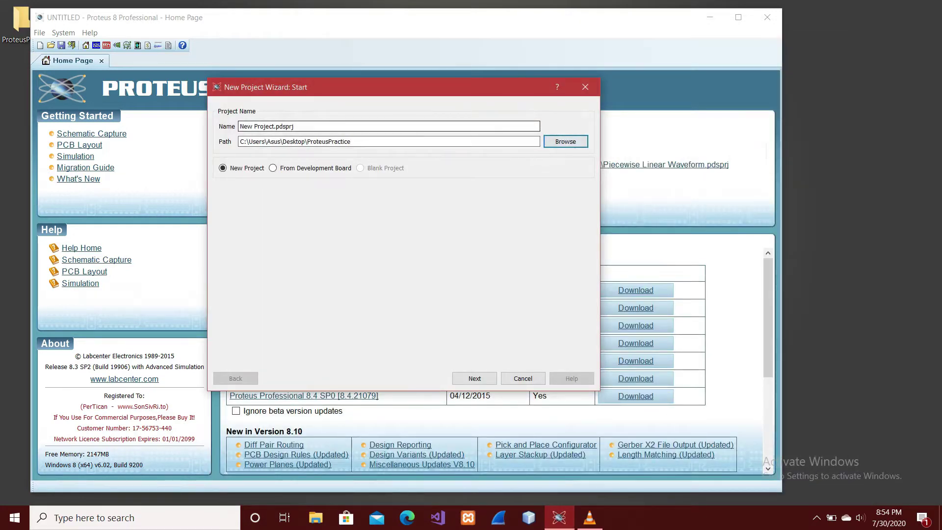
# Rename the new project to Practice Project.
pyautogui.click(253, 127)
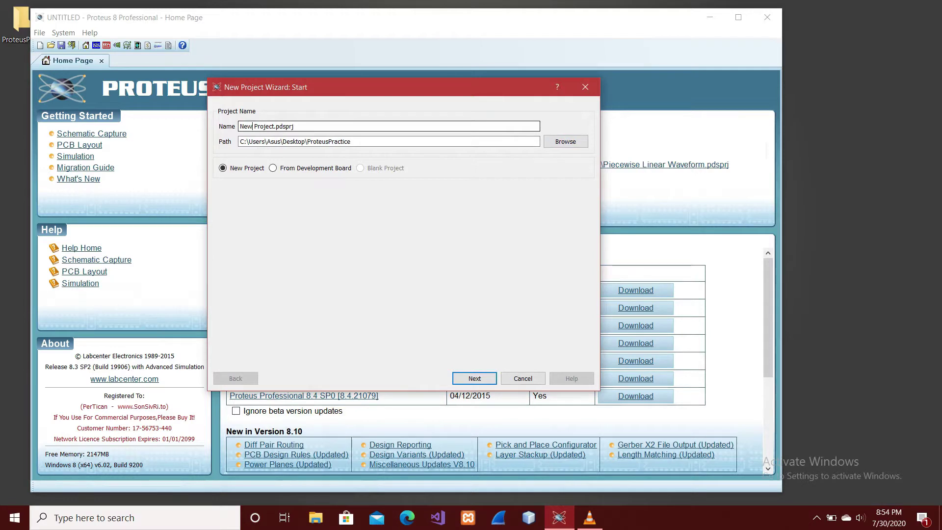
pyautogui.press('Delete')
pyautogui.press('Delete')
pyautogui.press('Delete')
pyautogui.press('Delete')
pyautogui.write('Practice')
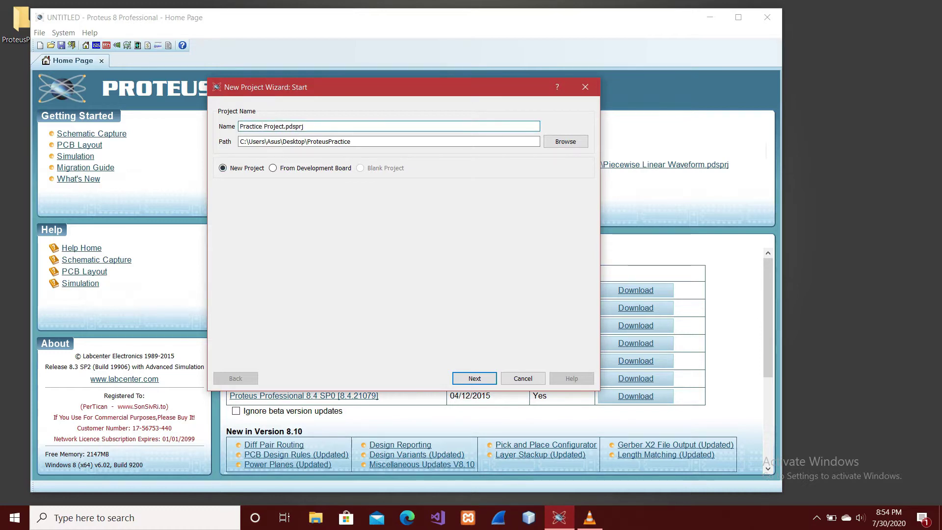
pyautogui.press('Return')
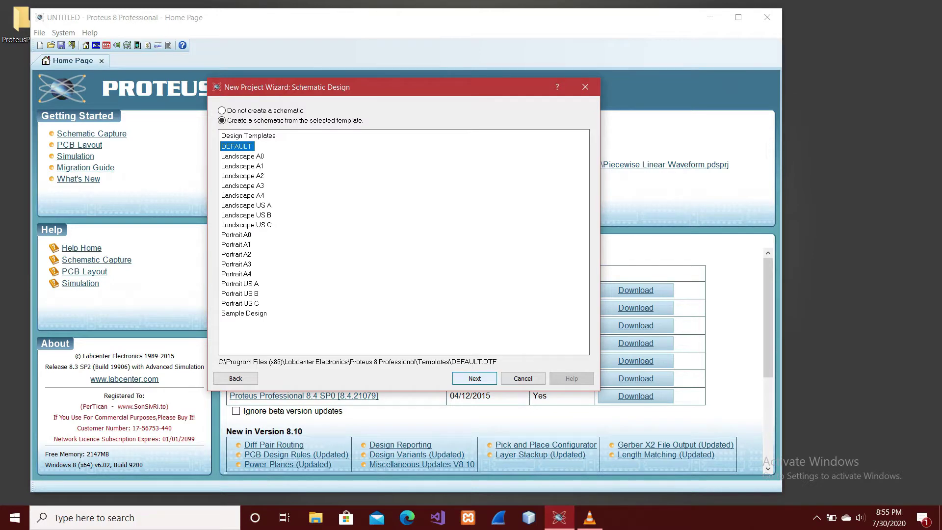
# Accept the DEFAULT schematic template, skip PCB layout and firmware, and finish the wizard.
pyautogui.press('Return')
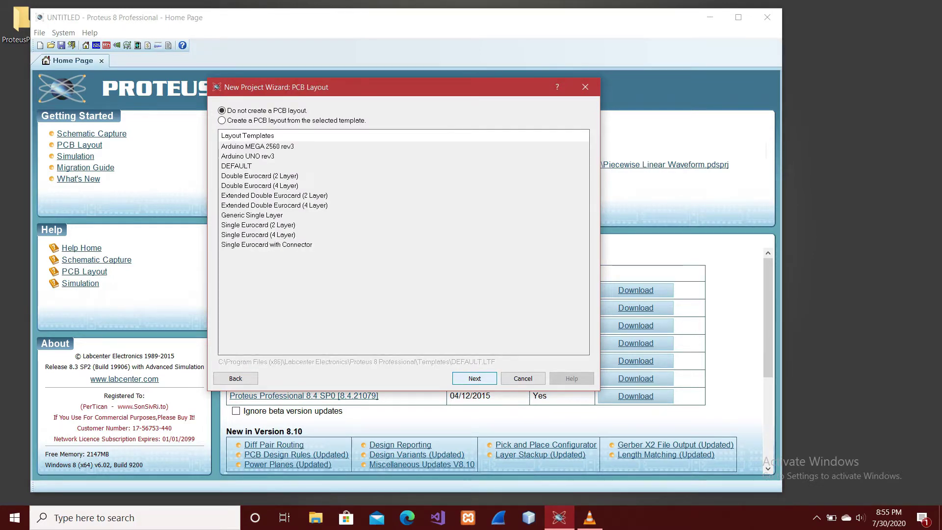
pyautogui.press('Return')
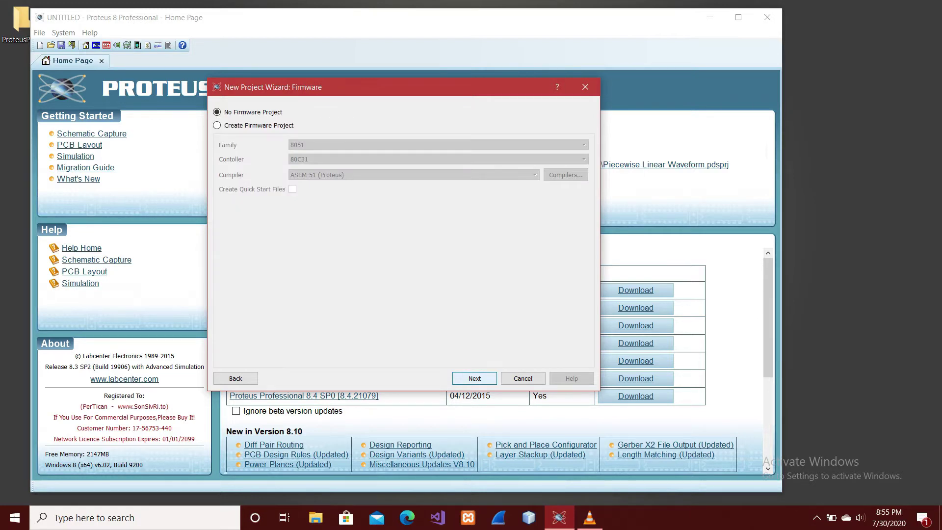
pyautogui.press('Return')
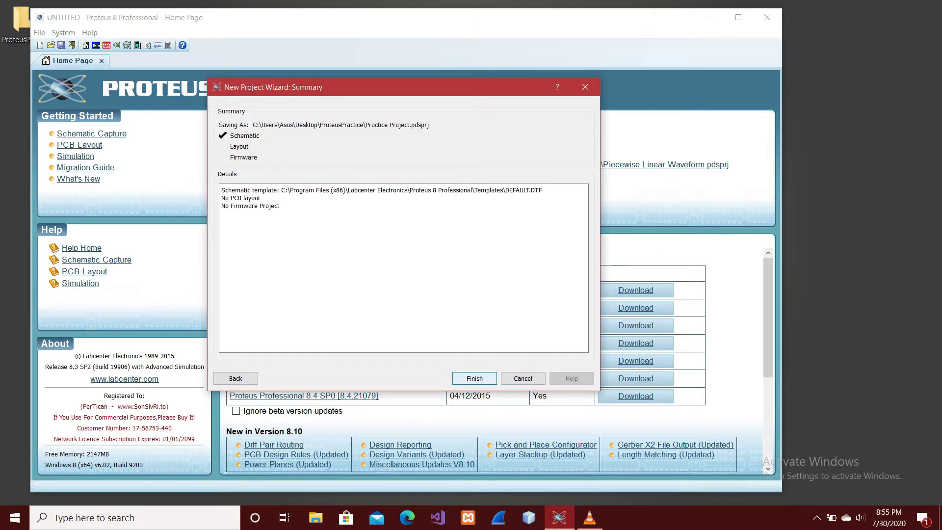
pyautogui.press('Return')
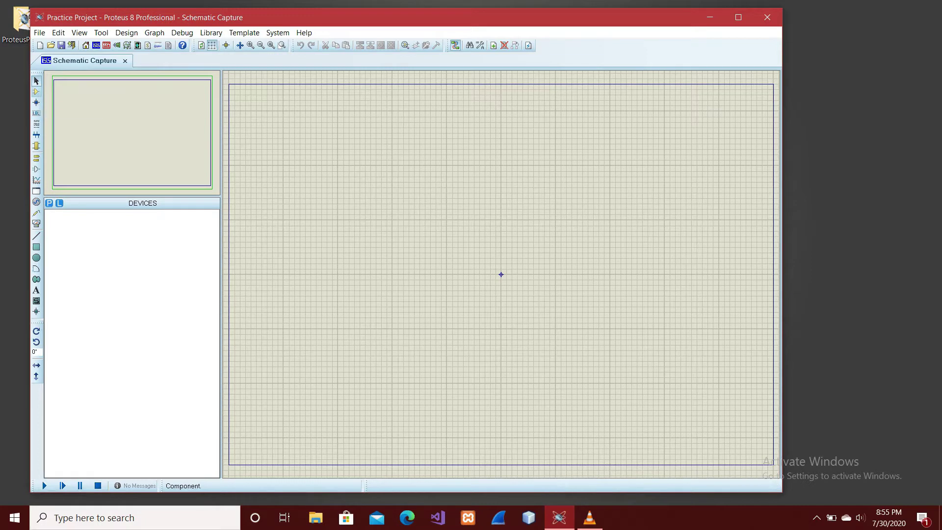
# Search the device picker for 7404 and add the 7404 hex inverter.
pyautogui.click(36, 92)
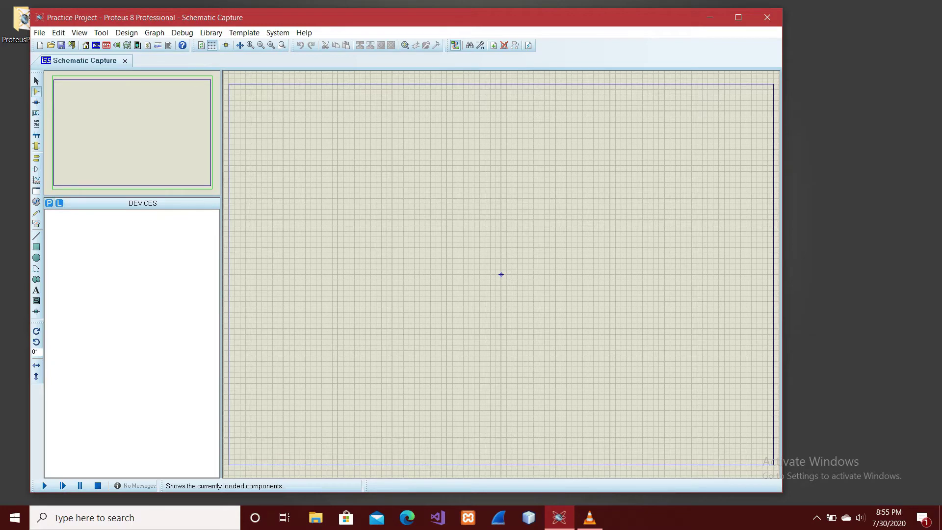
pyautogui.click(49, 203)
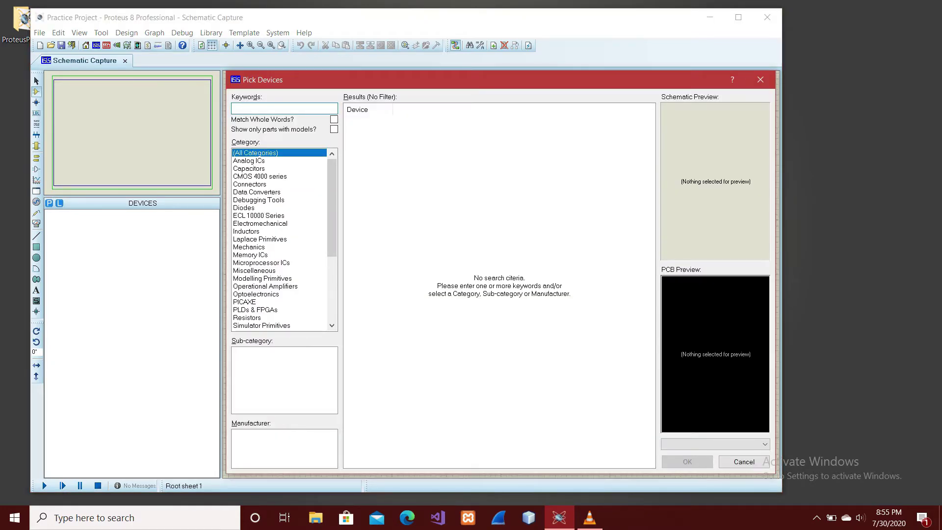
pyautogui.write('7404')
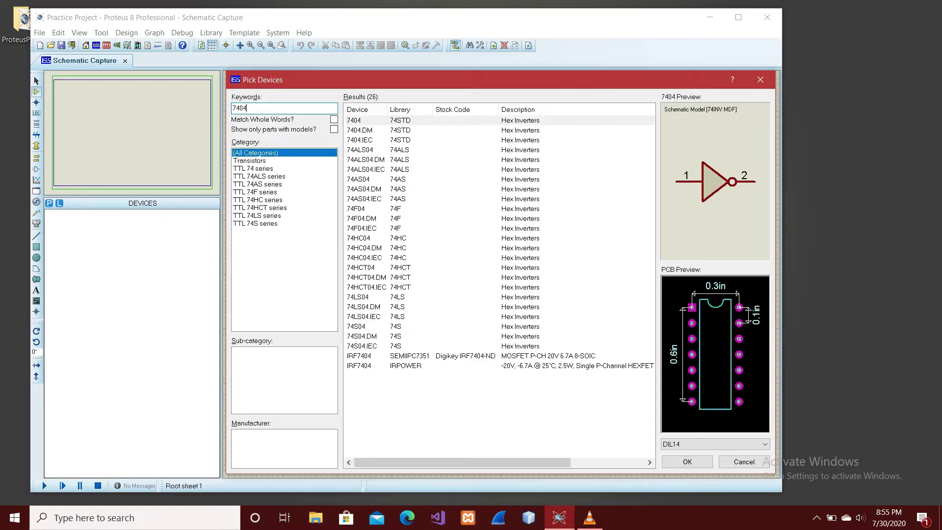
pyautogui.press('Return')
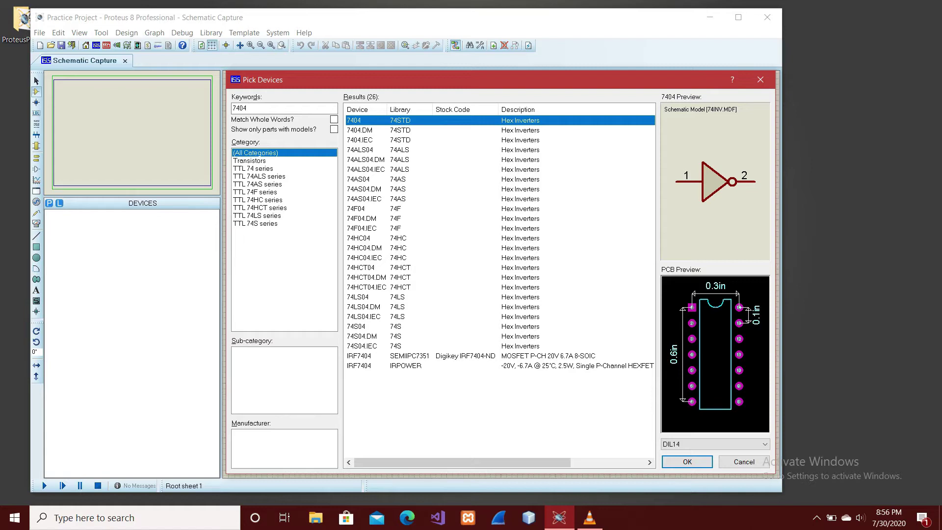
pyautogui.doubleClick(354, 121)
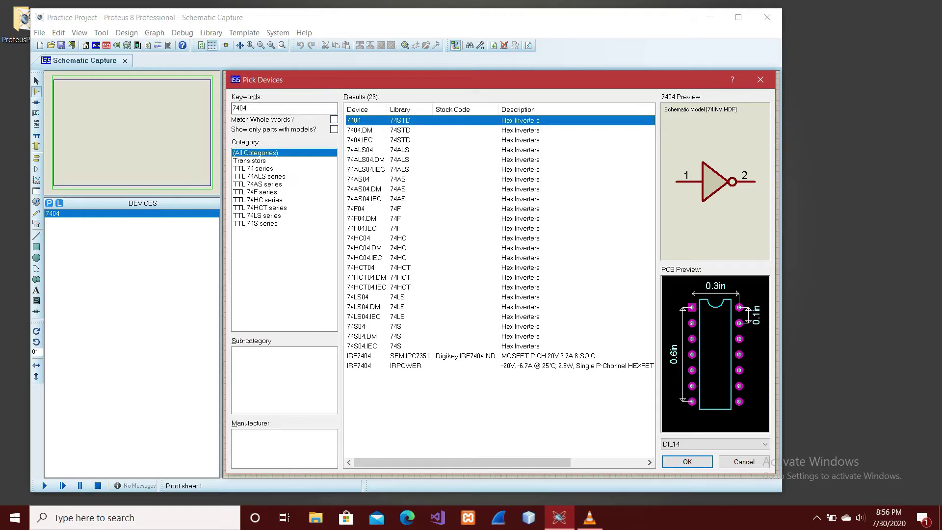
pyautogui.click(256, 108)
# Search for and add the 7408 AND and 7432 OR gate chips to the device list.
pyautogui.press('BackSpace')
pyautogui.press('BackSpace')
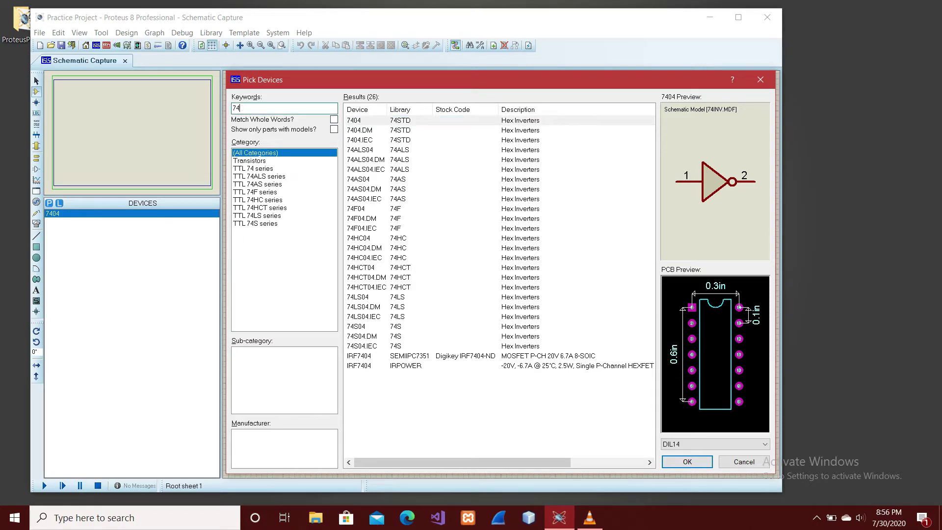
pyautogui.write('08')
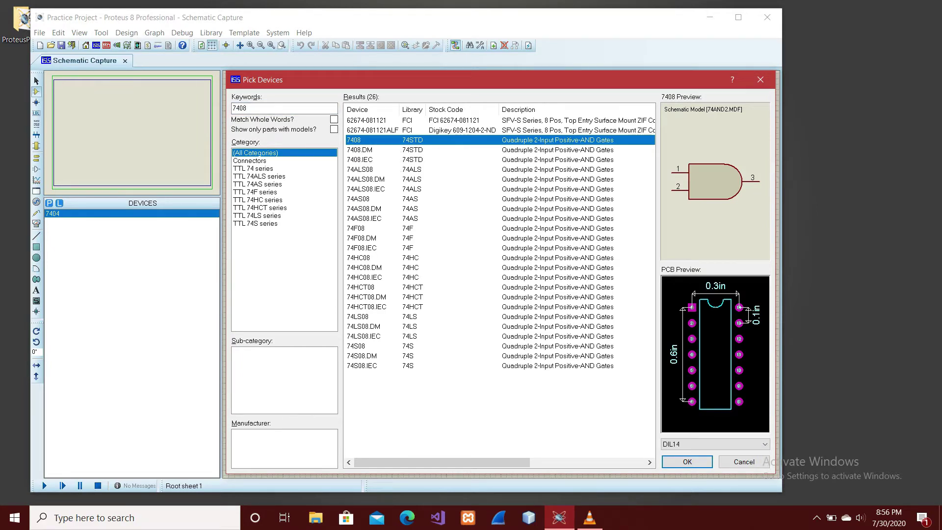
pyautogui.doubleClick(361, 140)
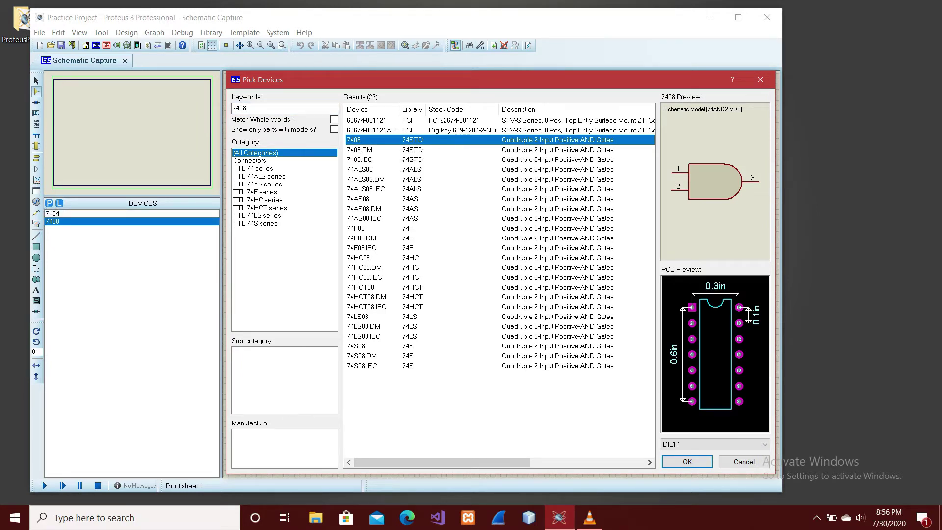
pyautogui.click(252, 108)
pyautogui.press('BackSpace')
pyautogui.press('BackSpace')
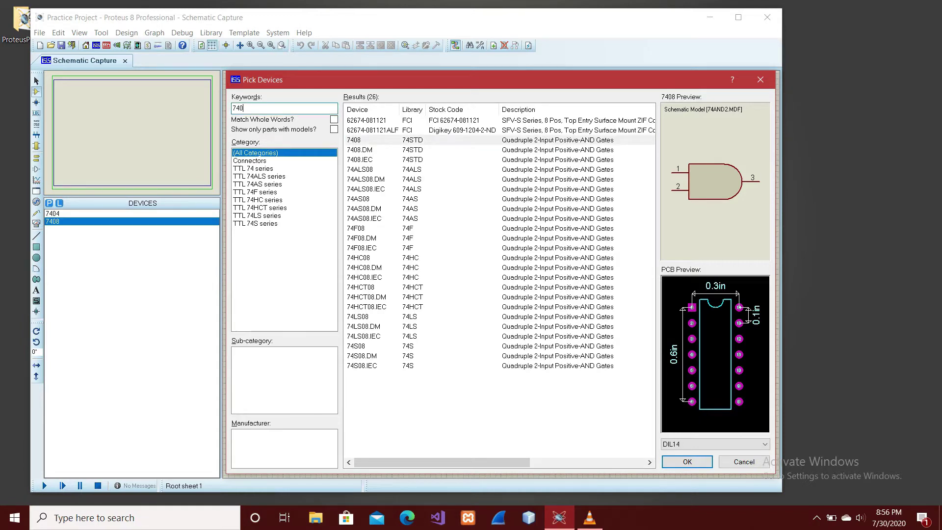
pyautogui.write('32')
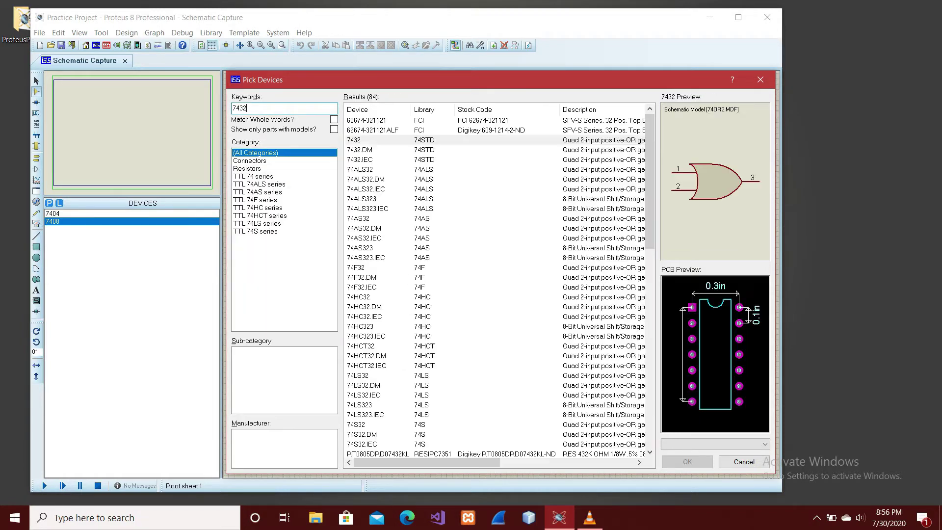
pyautogui.click(354, 141)
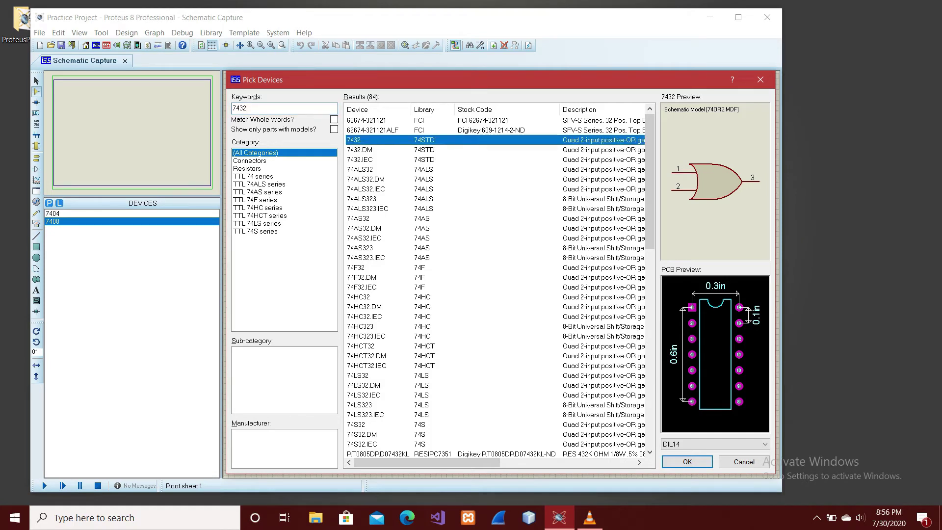
pyautogui.doubleClick(353, 140)
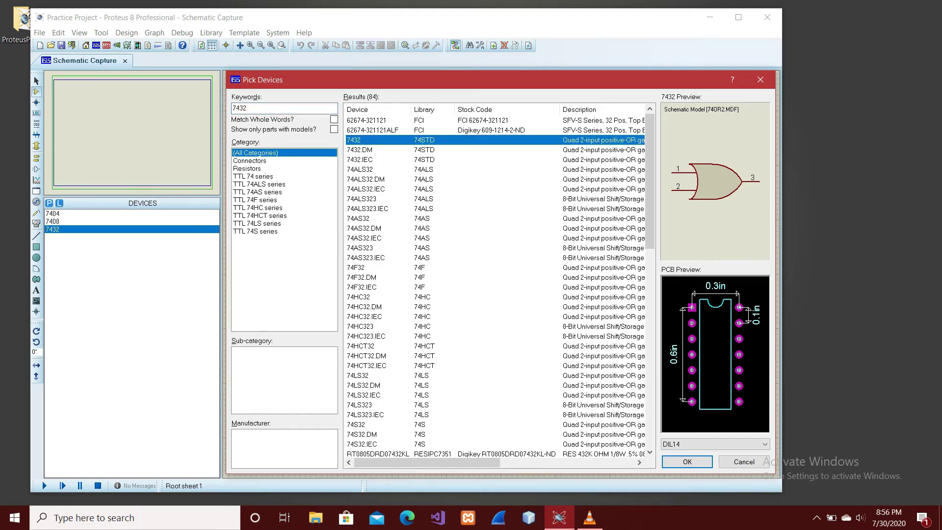
pyautogui.click(256, 108)
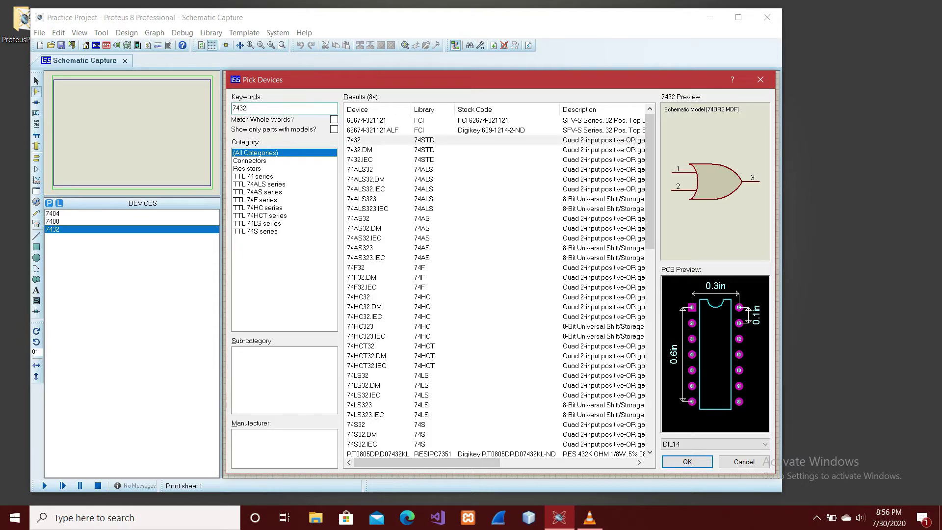
pyautogui.press('BackSpace')
pyautogui.press('BackSpace')
pyautogui.press('BackSpace')
pyautogui.press('BackSpace')
# Search 'logicstate' and add LOGICSTATE to the project's parts.
pyautogui.write('lo')
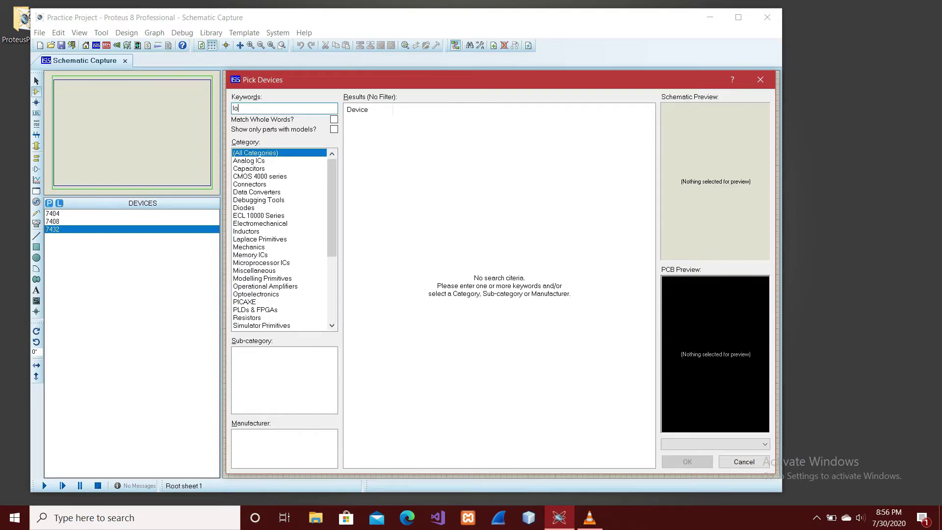
pyautogui.write('gics')
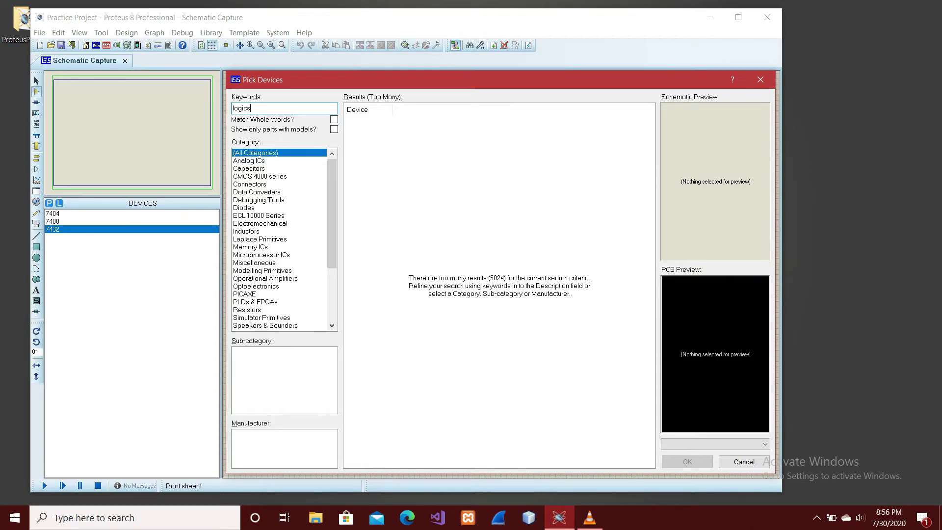
pyautogui.write('tate')
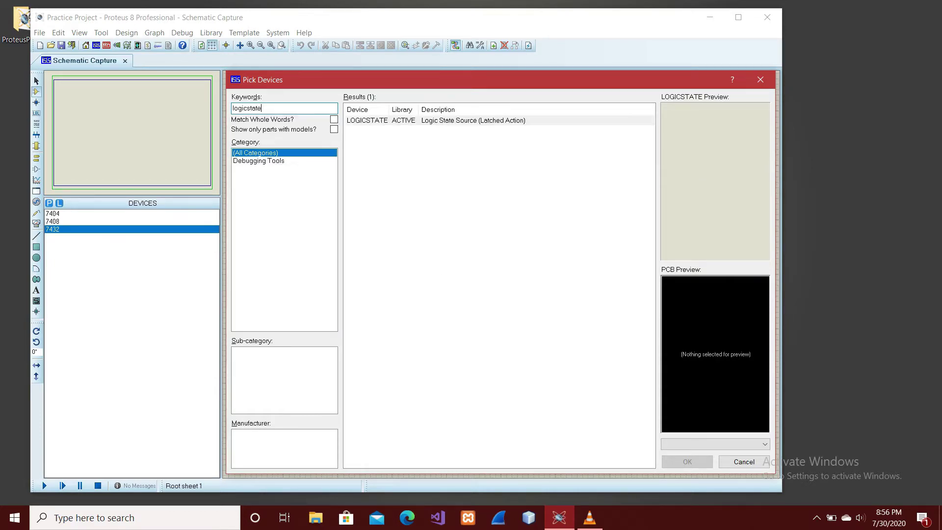
pyautogui.click(368, 120)
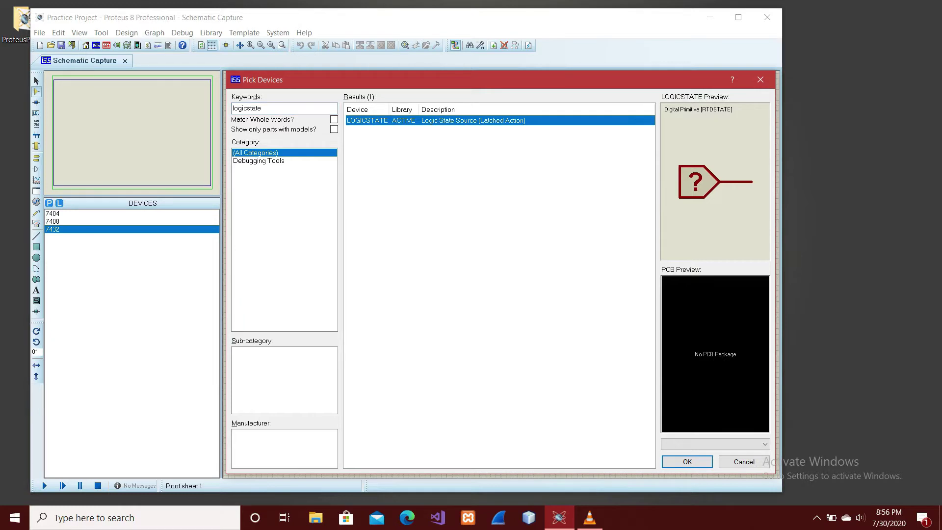
pyautogui.doubleClick(368, 120)
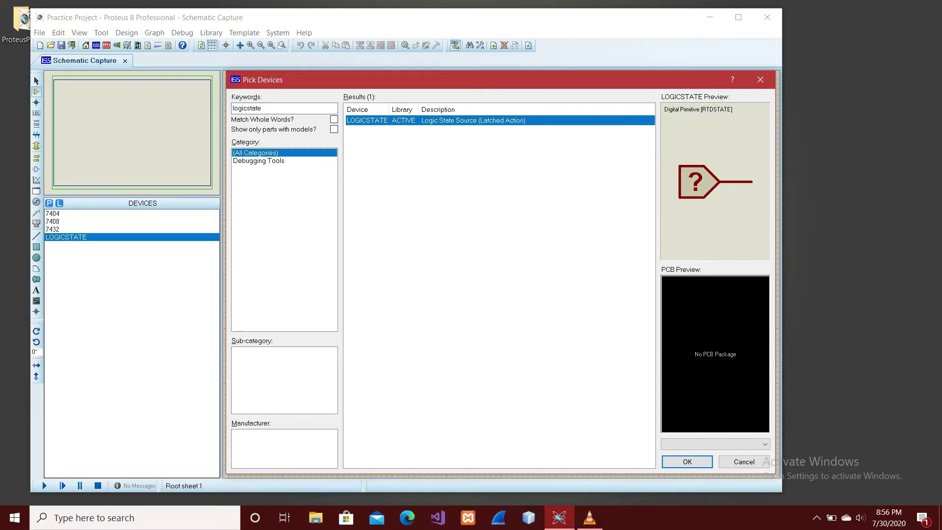
# Search 'led green', add LED-GREEN to the parts, and close the part picker.
pyautogui.click(268, 109)
pyautogui.press('BackSpace')
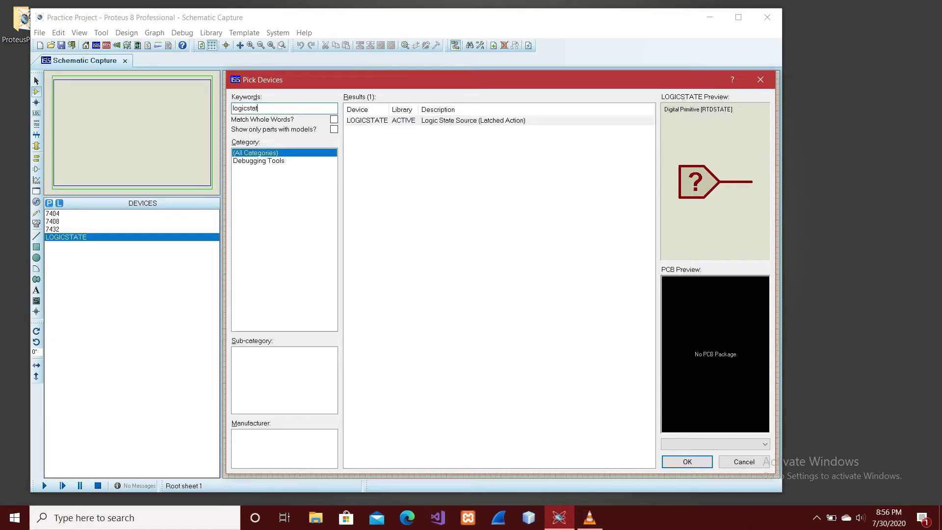
pyautogui.press('BackSpace')
pyautogui.press('BackSpace')
pyautogui.press('BackSpace')
pyautogui.press('BackSpace')
pyautogui.press('BackSpace')
pyautogui.press('BackSpace')
pyautogui.press('BackSpace')
pyautogui.press('BackSpace')
pyautogui.press('BackSpace')
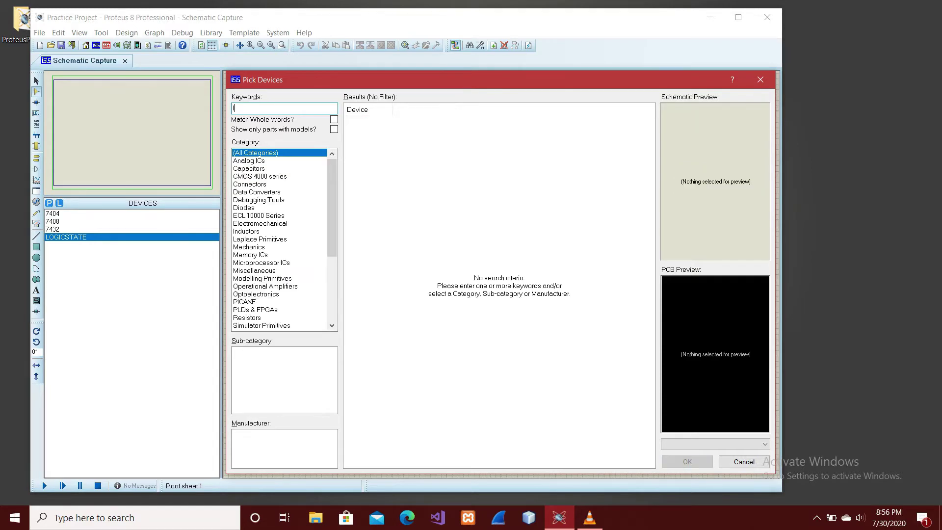
pyautogui.write('led gree')
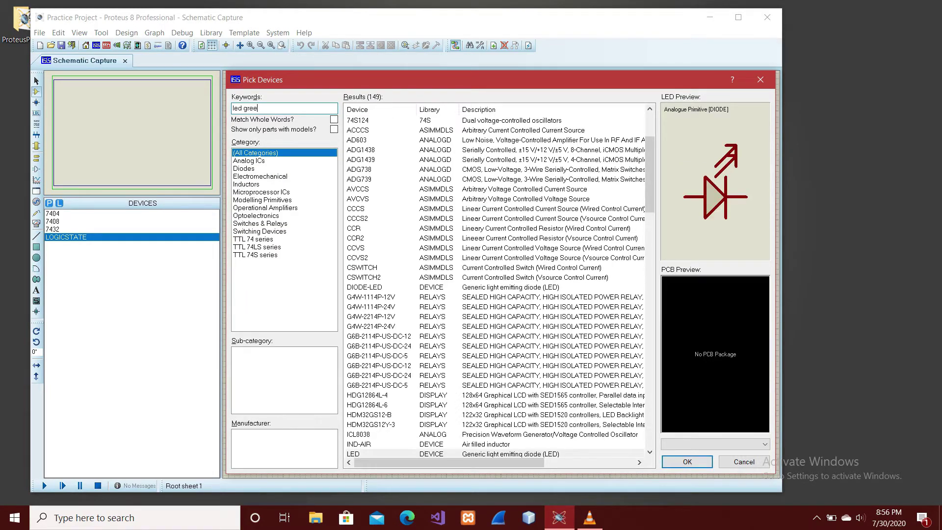
pyautogui.write('n')
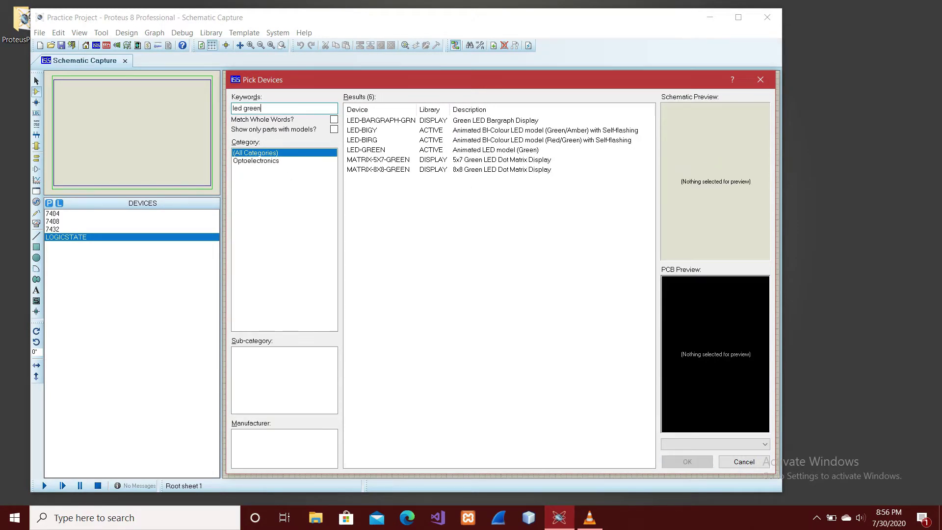
pyautogui.click(366, 150)
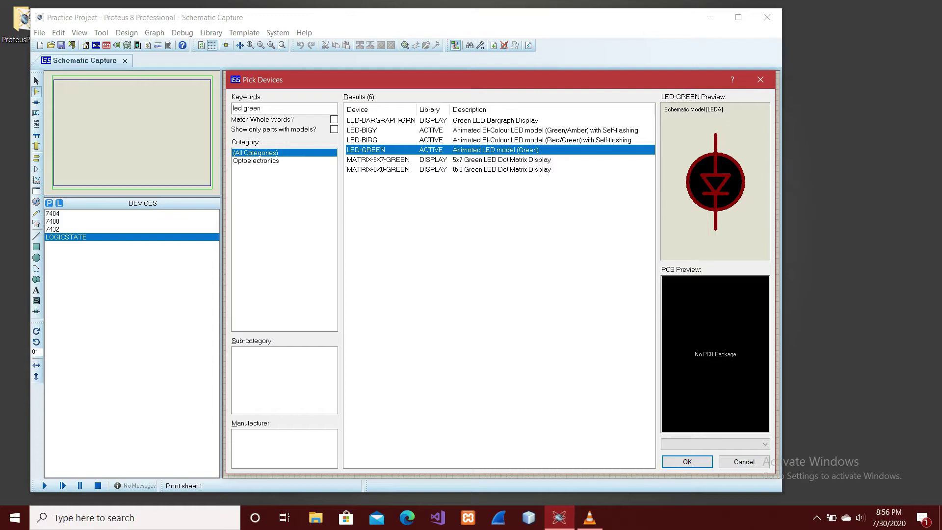
pyautogui.doubleClick(367, 150)
pyautogui.click(687, 462)
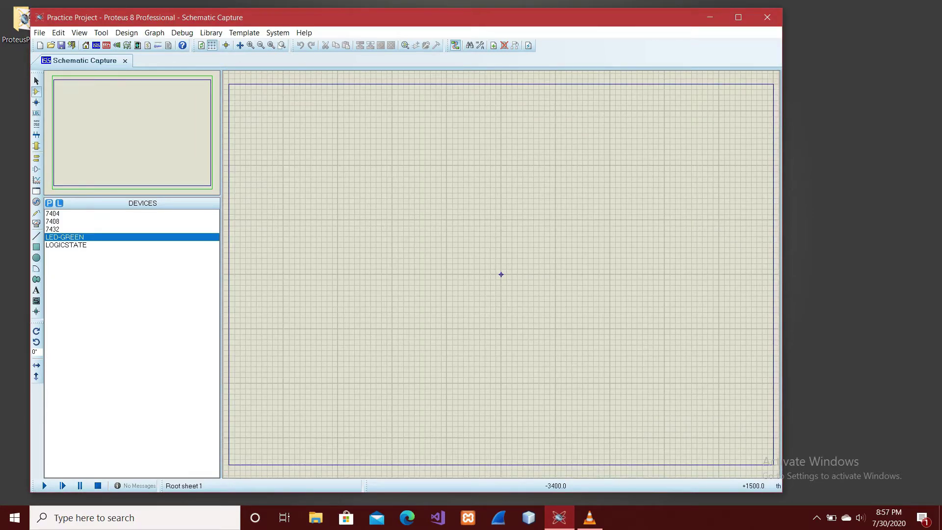
# Place two LOGICSTATE sources, one above the other, and zoom in to frame them.
pyautogui.click(66, 245)
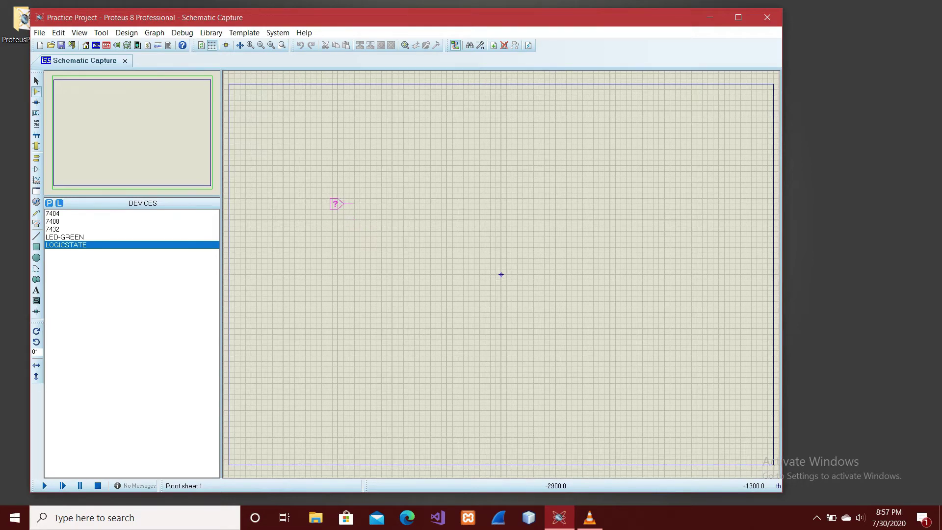
pyautogui.click(347, 204)
pyautogui.click(340, 269)
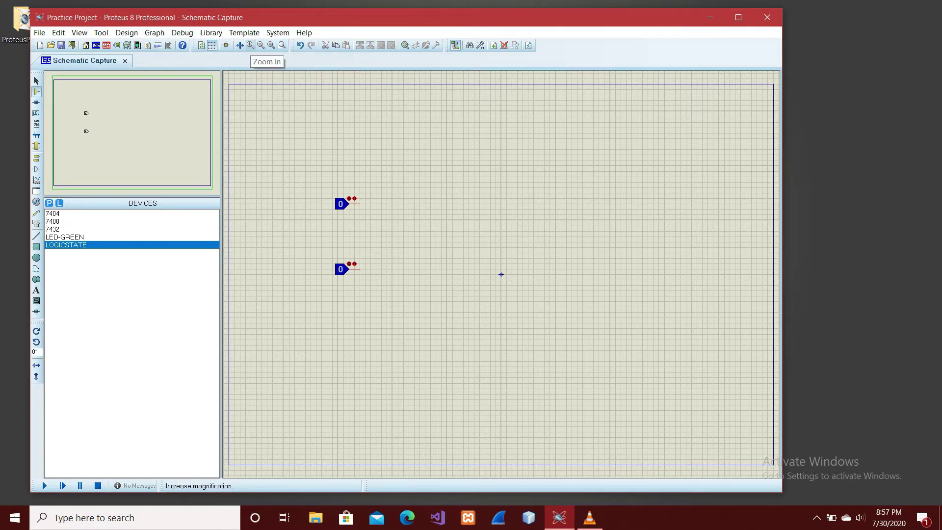
pyautogui.click(251, 45)
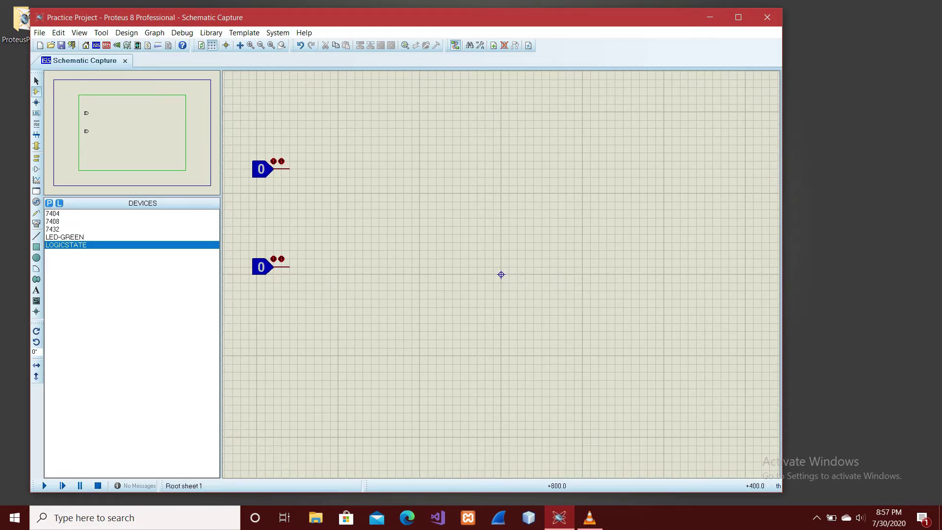
pyautogui.moveTo(501, 274); pyautogui.dragTo(523, 308)
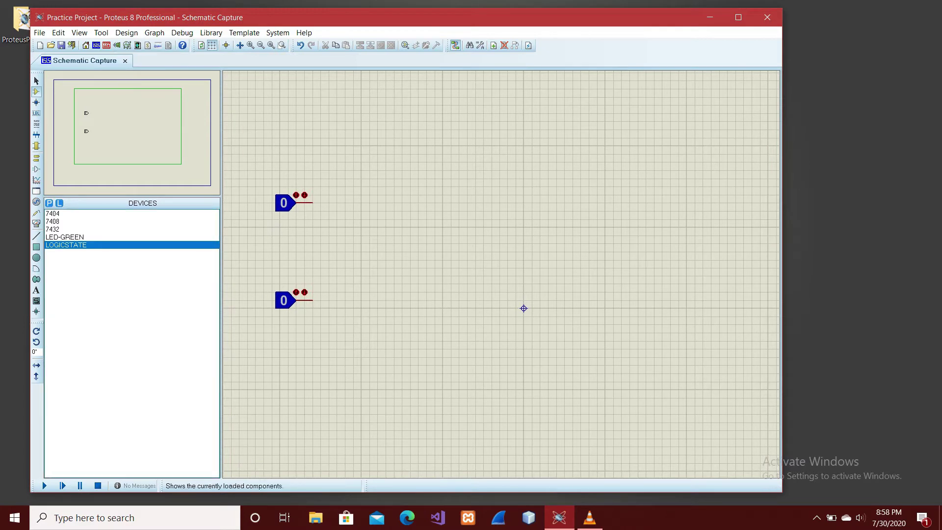
# Place 7408 AND gate U1:A to the right of and between the two inputs.
pyautogui.click(53, 221)
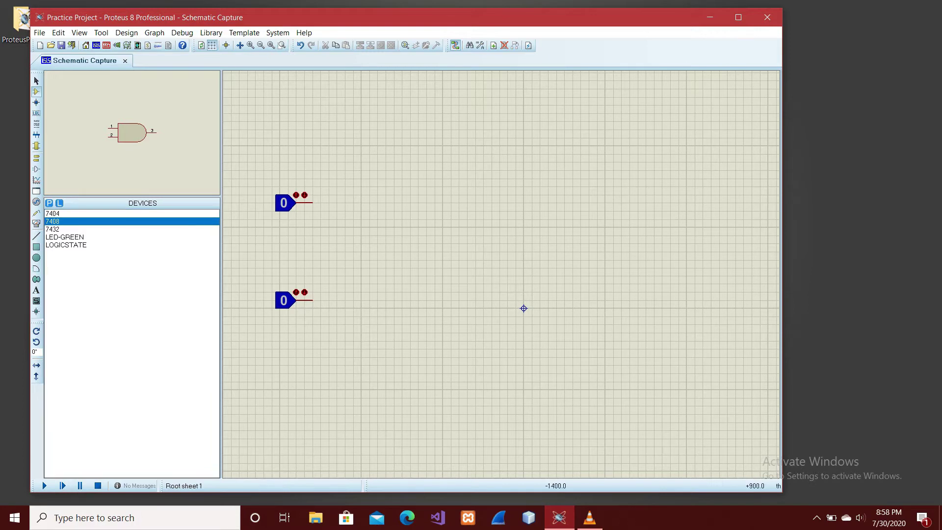
pyautogui.click(427, 235)
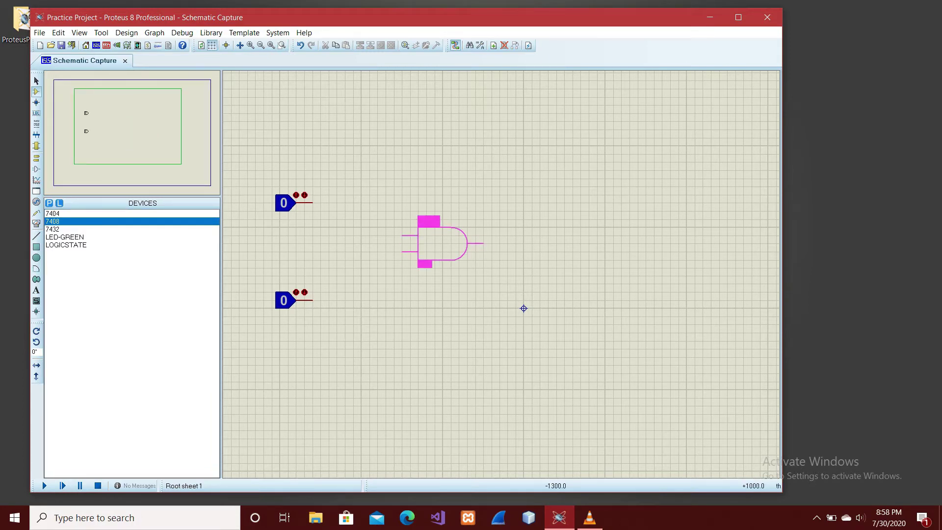
pyautogui.click(442, 244)
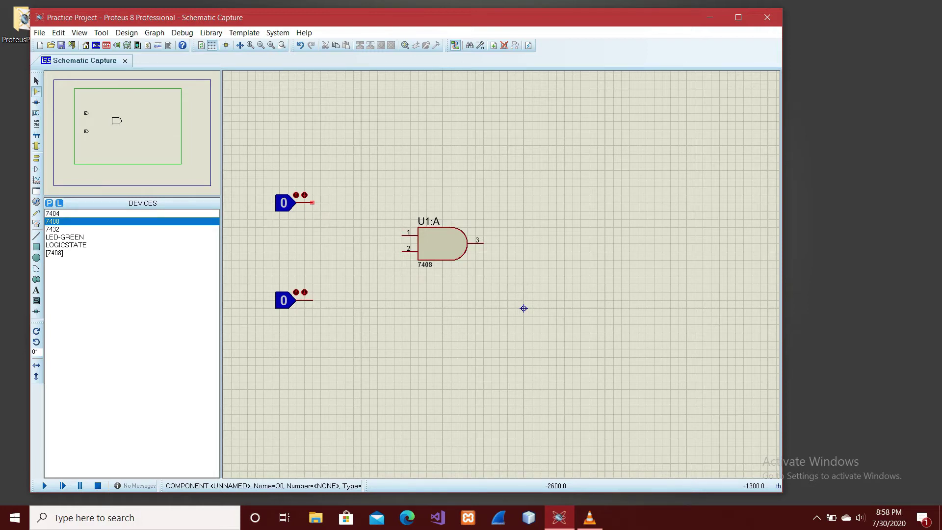
# Wire the upper logic-state input to U1:A pin 1 and the lower one to pin 2.
pyautogui.click(313, 202)
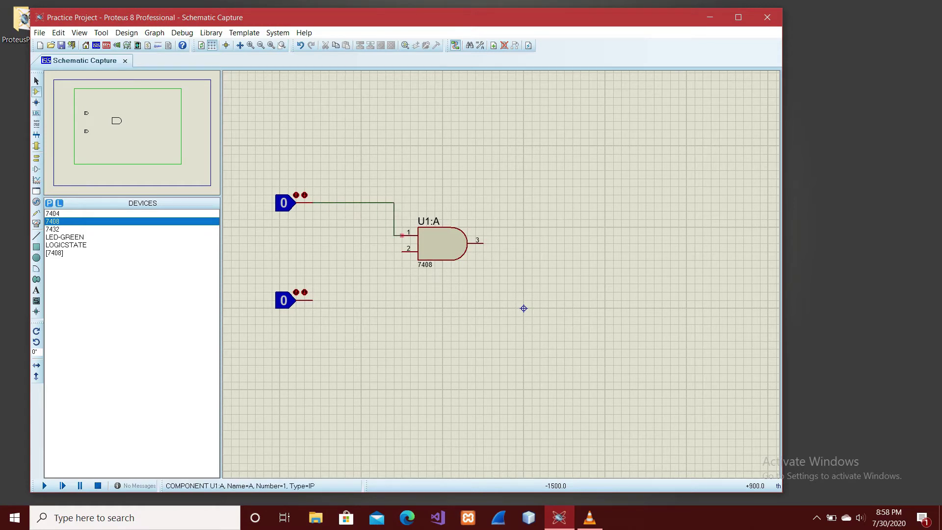
pyautogui.click(402, 235)
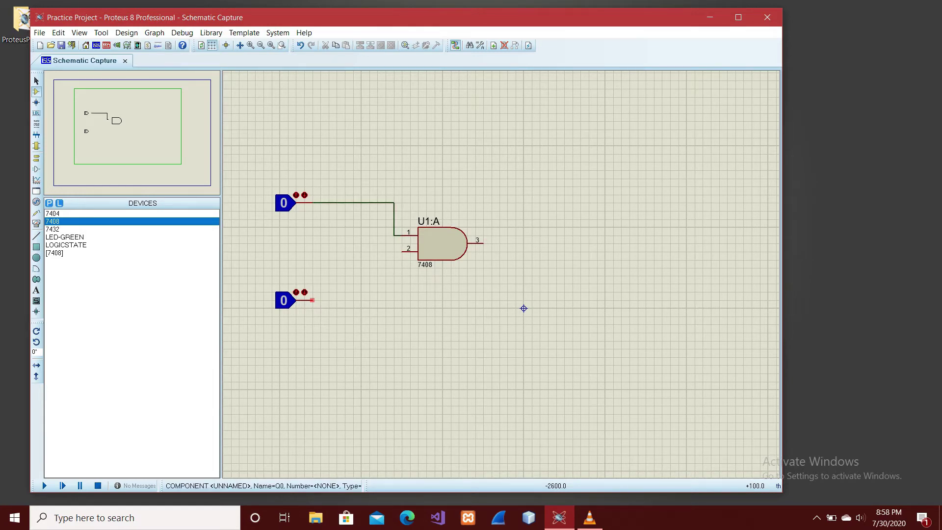
pyautogui.click(312, 299)
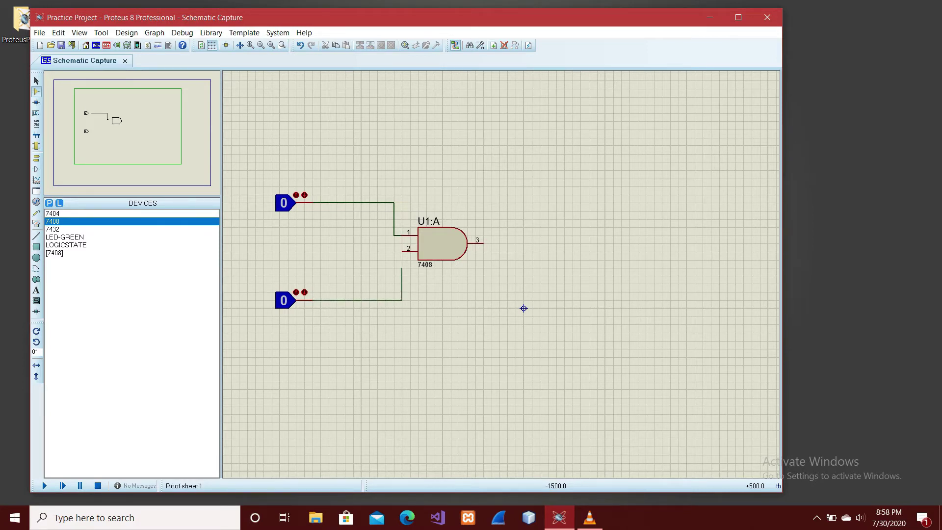
pyautogui.click(402, 251)
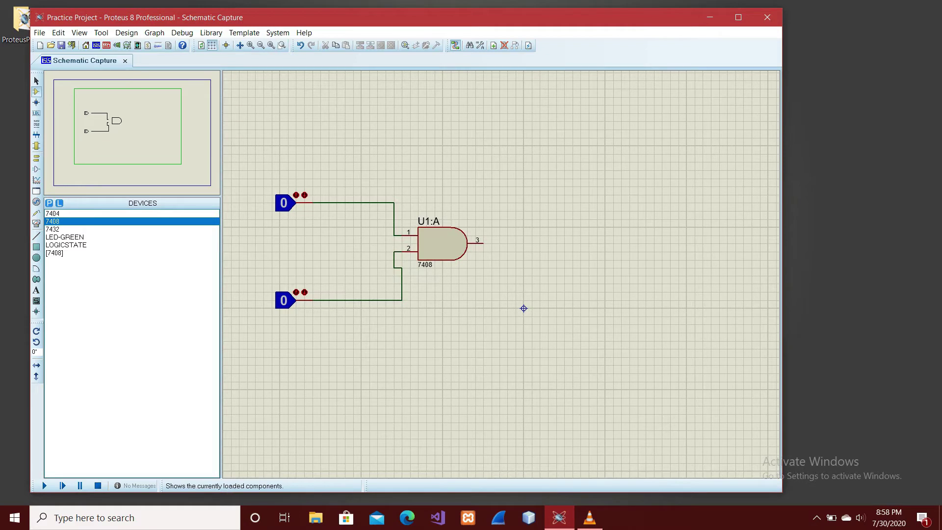
pyautogui.click(64, 237)
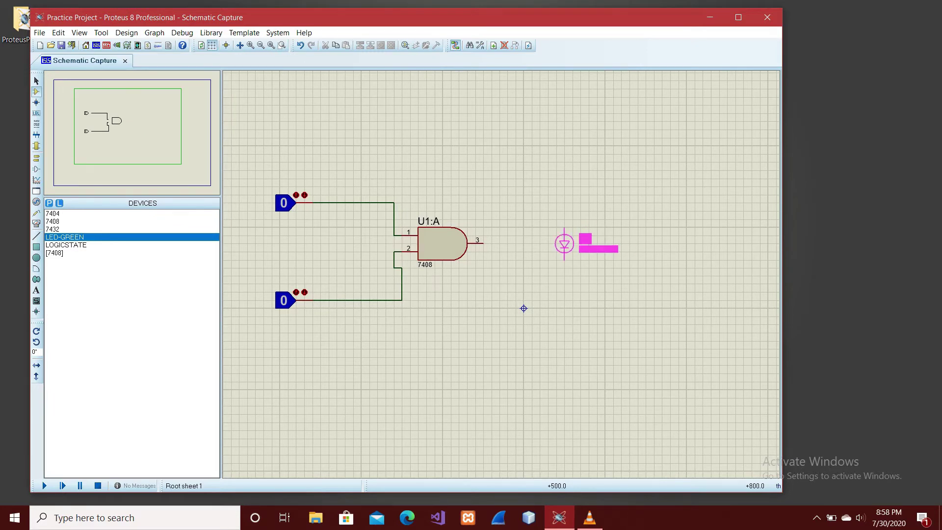
# Place green LED D1 right of U1:A and wire output pin 3 to its top pin.
pyautogui.click(565, 244)
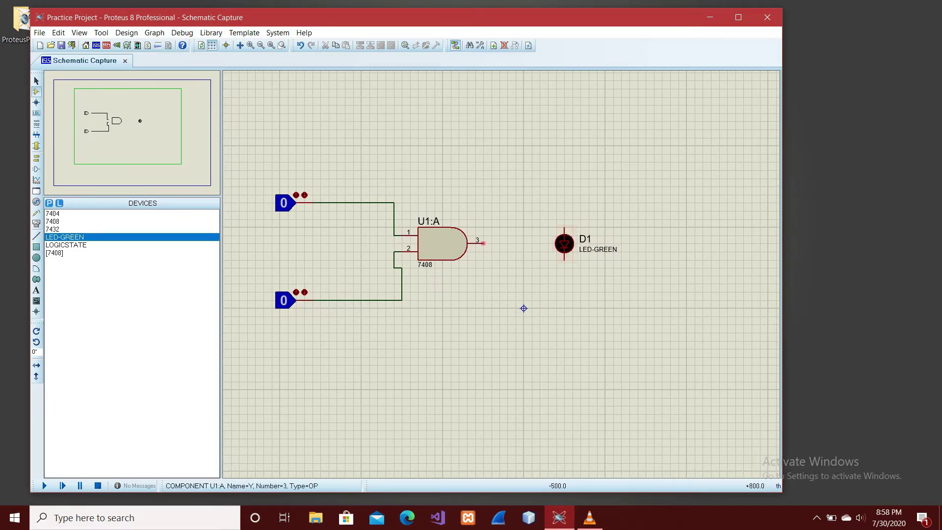
pyautogui.click(483, 243)
pyautogui.click(565, 228)
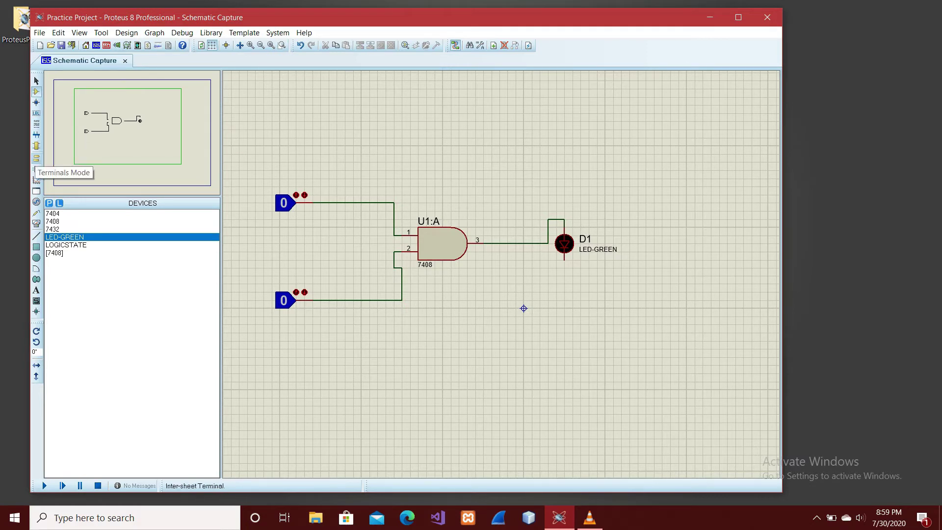
# Place a GROUND terminal below D1 and wire it to the LED's bottom pin.
pyautogui.click(36, 158)
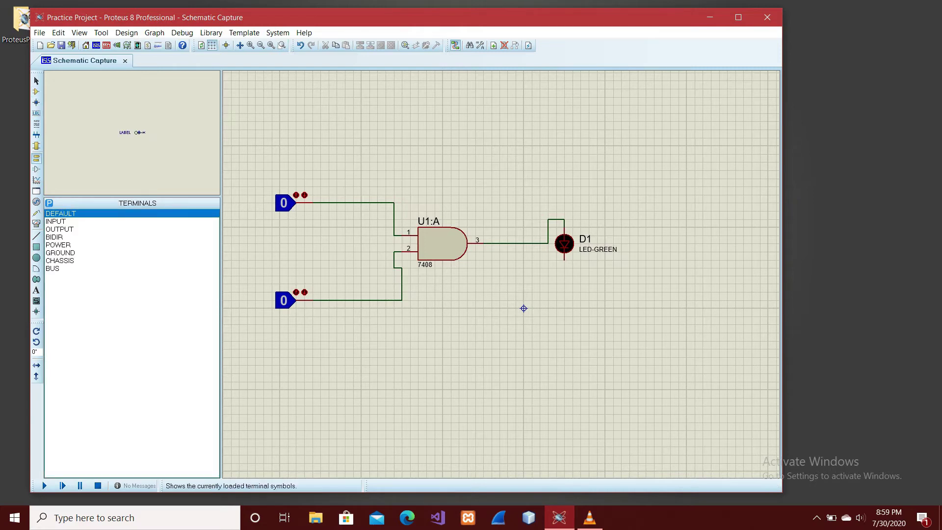
pyautogui.click(61, 253)
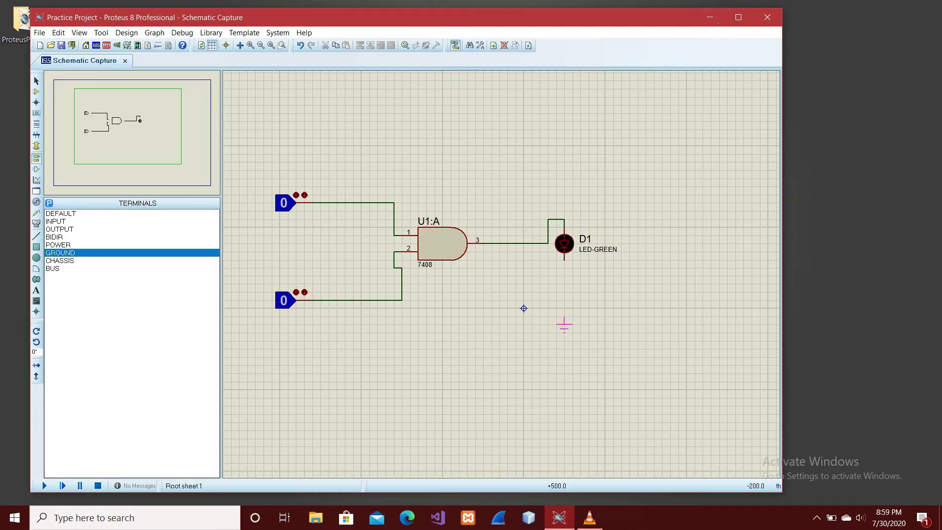
pyautogui.click(565, 324)
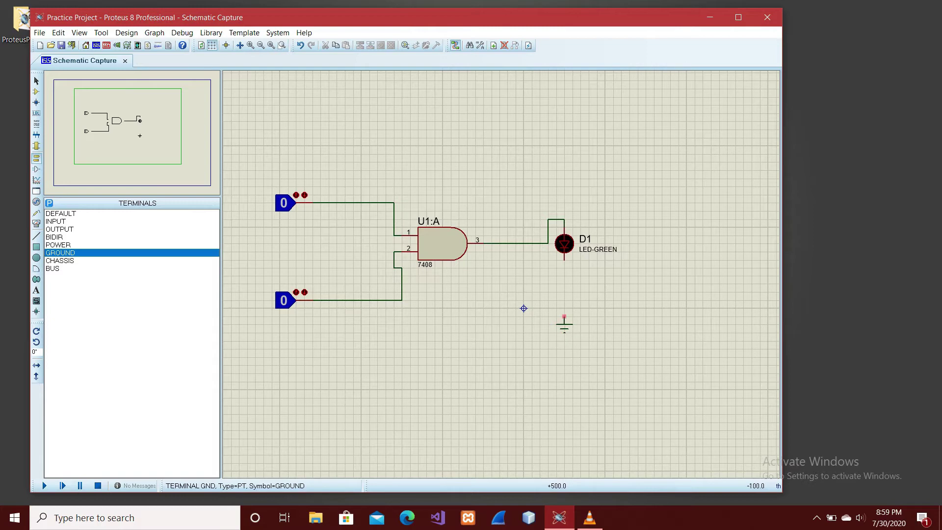
pyautogui.click(565, 317)
pyautogui.click(564, 260)
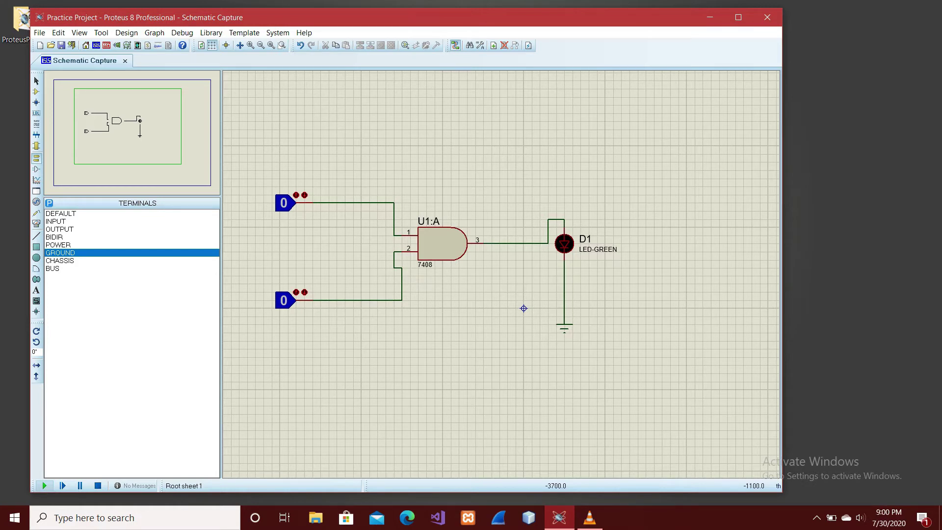
# Run the AND-gate simulation, cycling the inputs until both read 1 and the green LED lights.
pyautogui.click(44, 486)
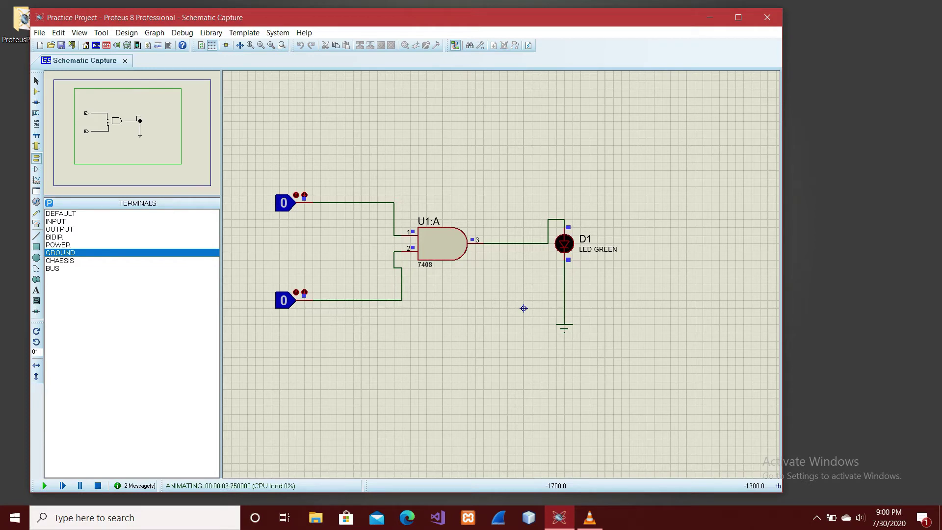
pyautogui.click(284, 203)
pyautogui.click(284, 202)
pyautogui.click(285, 301)
pyautogui.click(284, 203)
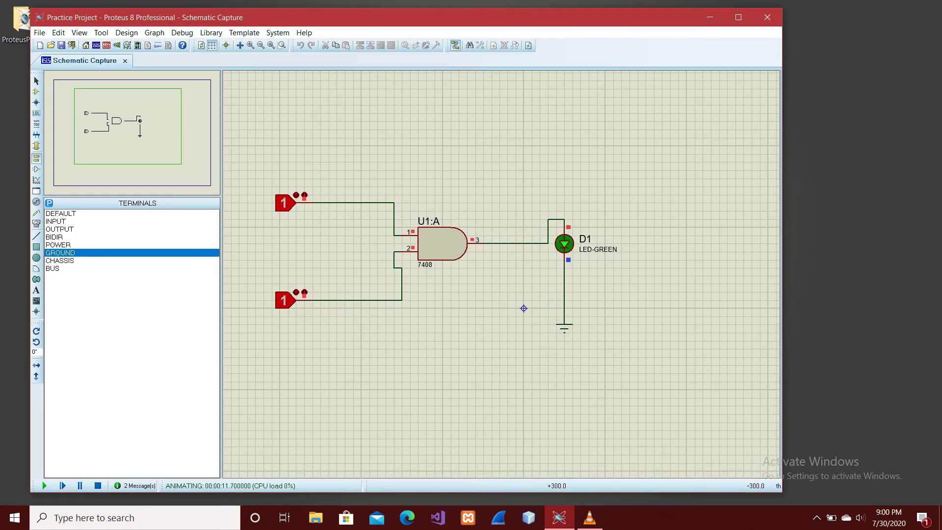
pyautogui.click(284, 203)
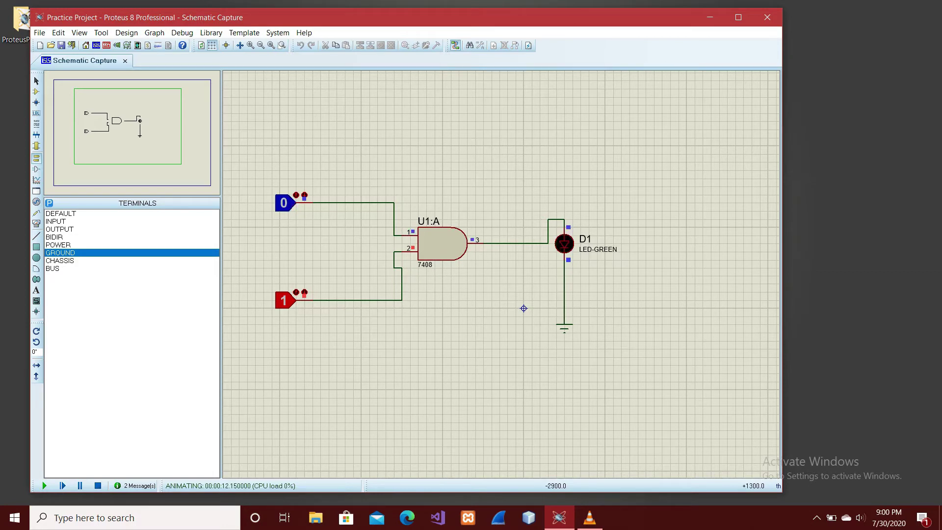
pyautogui.click(284, 301)
pyautogui.click(286, 202)
pyautogui.click(286, 203)
pyautogui.click(286, 301)
pyautogui.click(287, 203)
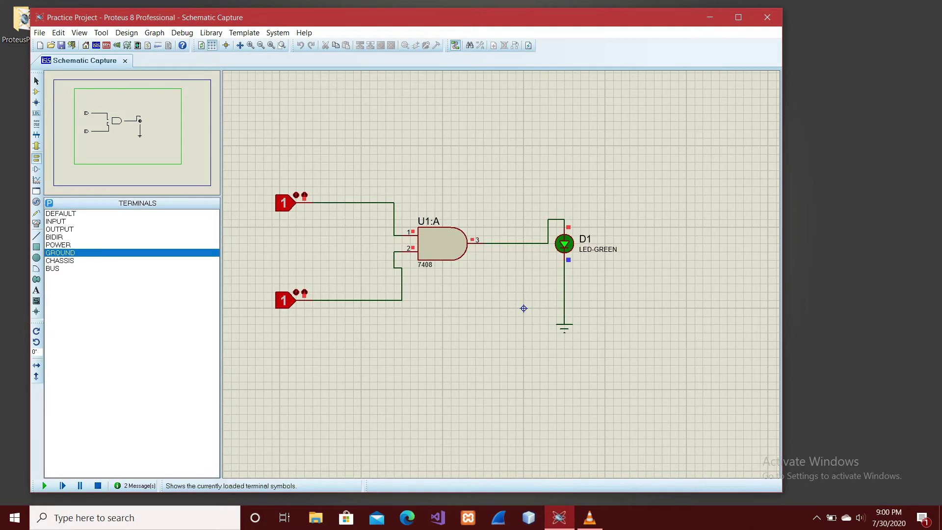
# Select the 7432 OR gate from the device list and restart the simulation with F12.
pyautogui.click(36, 91)
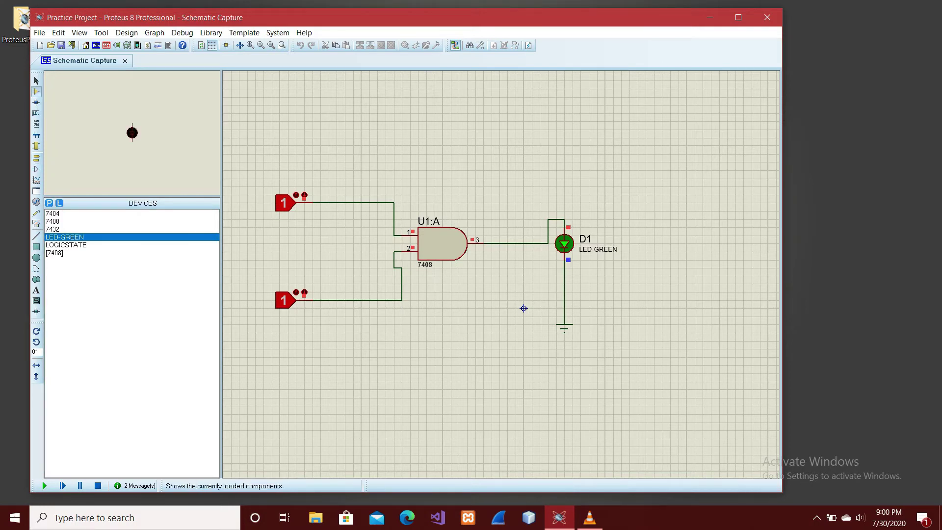
pyautogui.click(53, 229)
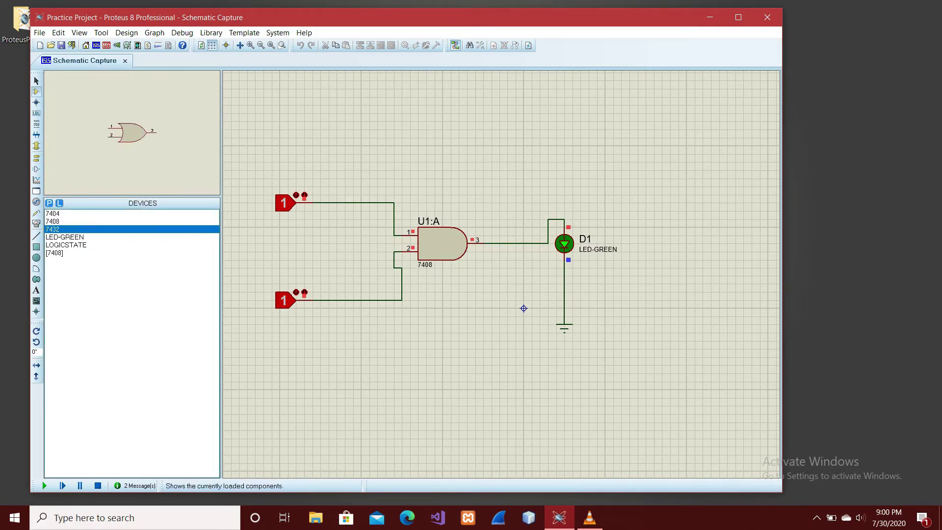
pyautogui.press('F12')
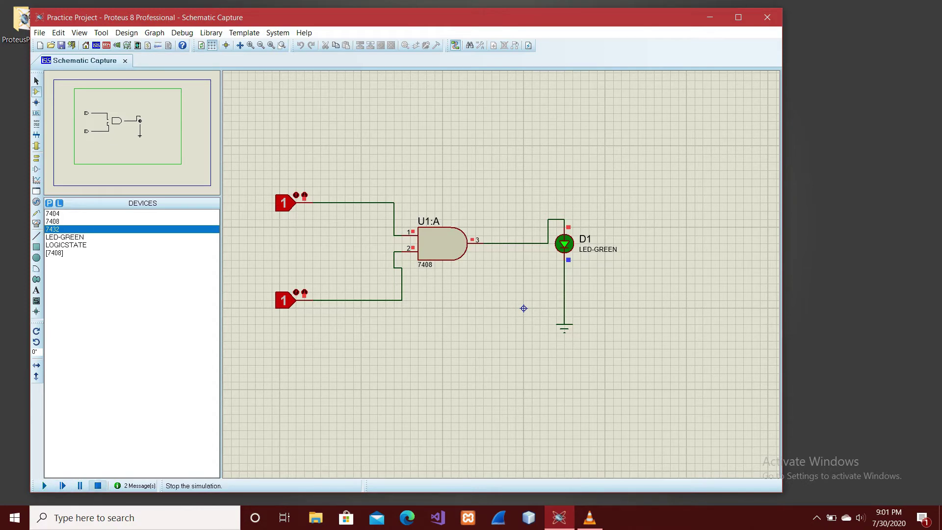
# Stop the simulation and block-delete the AND gate with its wires.
pyautogui.click(98, 485)
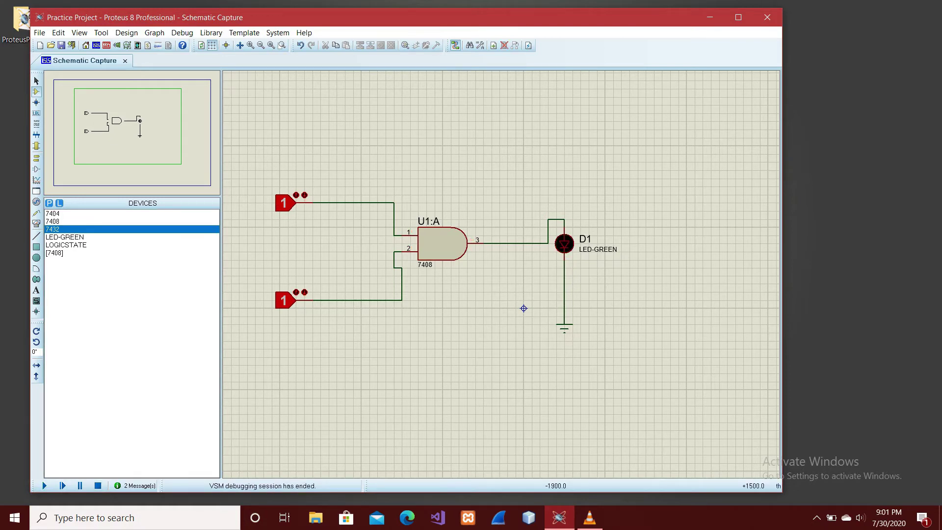
pyautogui.moveTo(353, 179); pyautogui.dragTo(524, 308)
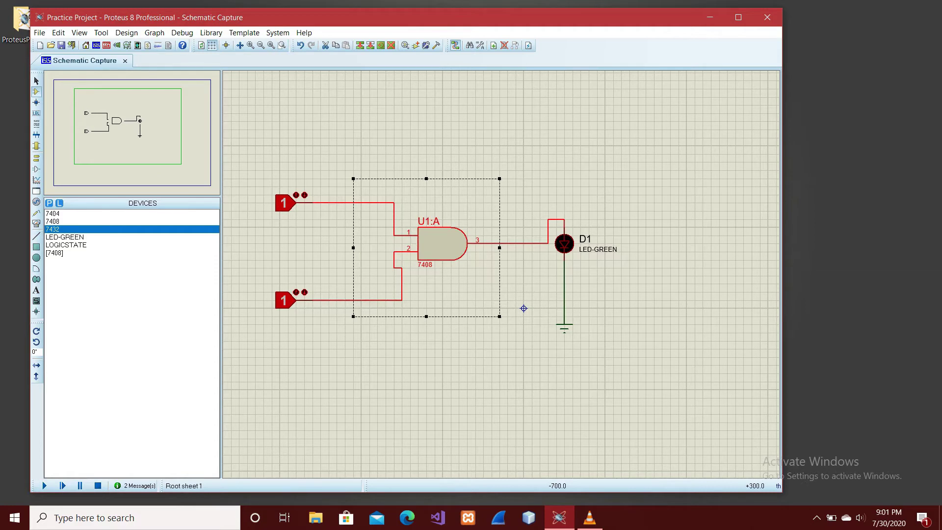
pyautogui.rightClick(476, 294)
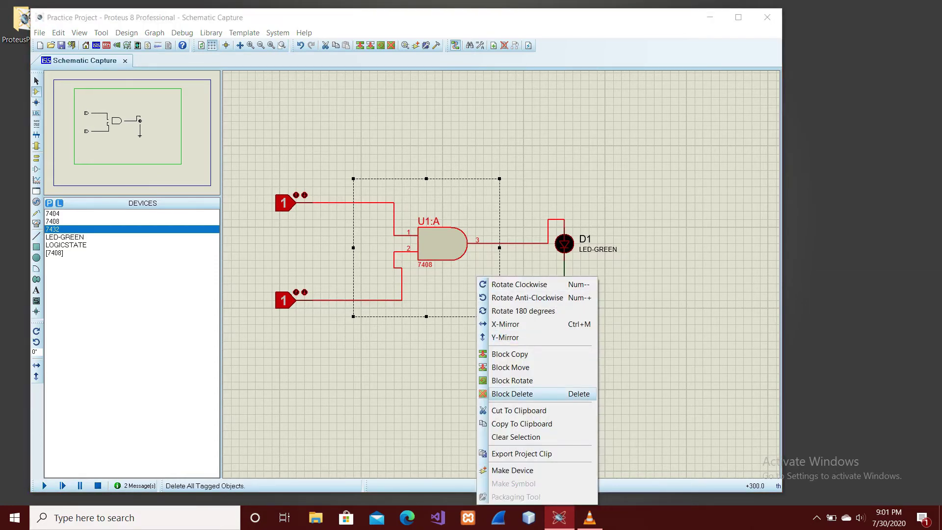
pyautogui.click(512, 394)
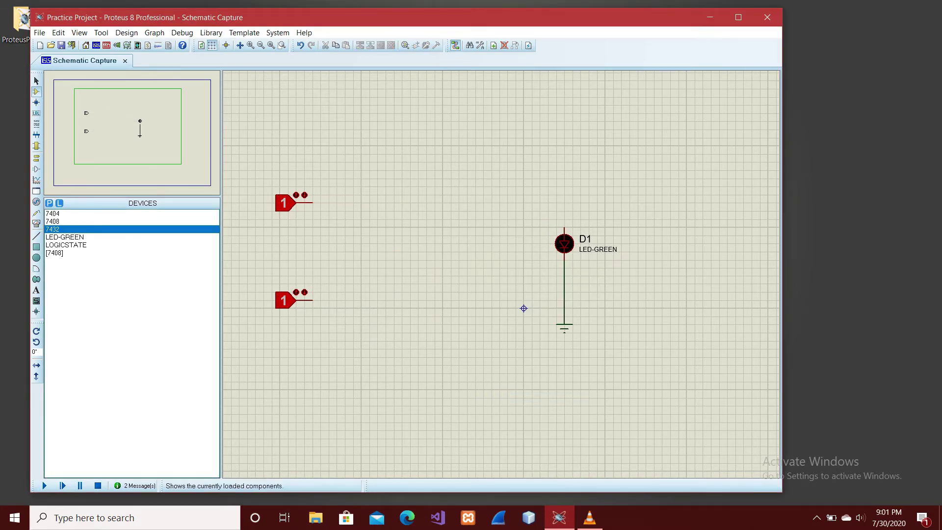
# Place the 7432 OR gate, wiring both inputs to pins 1 and 2 and pin 3 to LED D1.
pyautogui.click(418, 244)
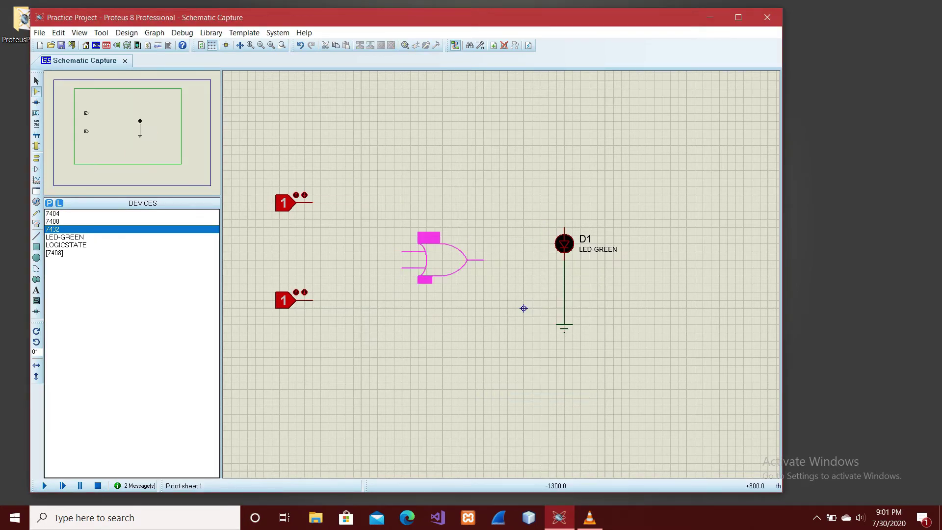
pyautogui.click(435, 251)
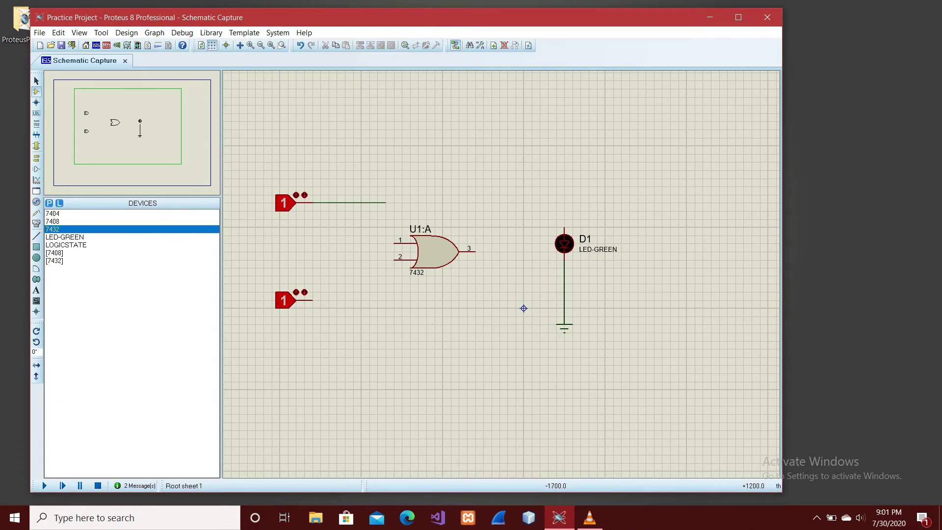
pyautogui.click(394, 243)
pyautogui.click(313, 300)
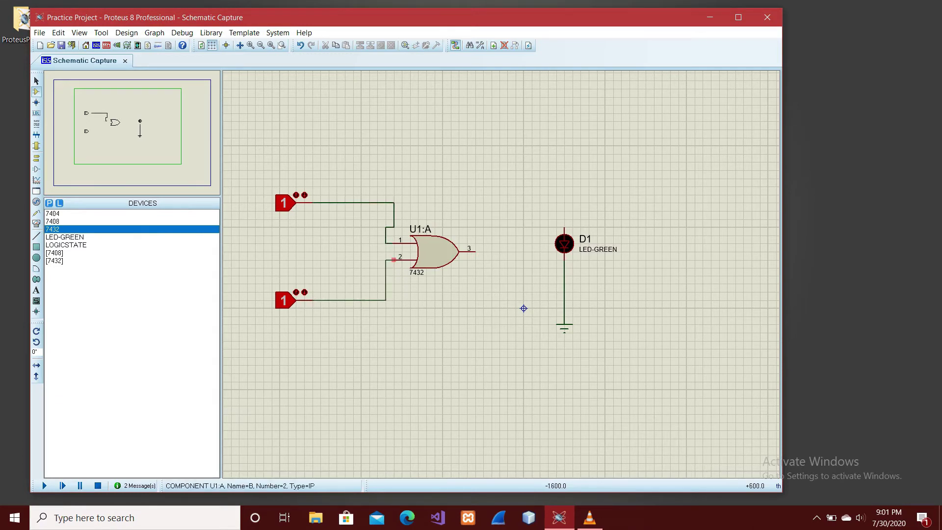
pyautogui.click(394, 260)
pyautogui.click(475, 252)
pyautogui.click(564, 228)
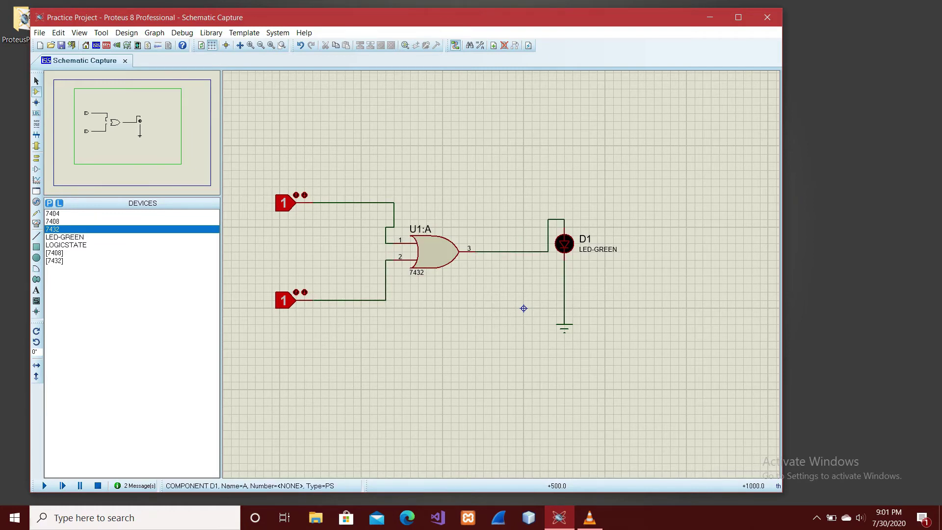
# Move LED D1 lower, beside the ground.
pyautogui.rightClick(572, 244)
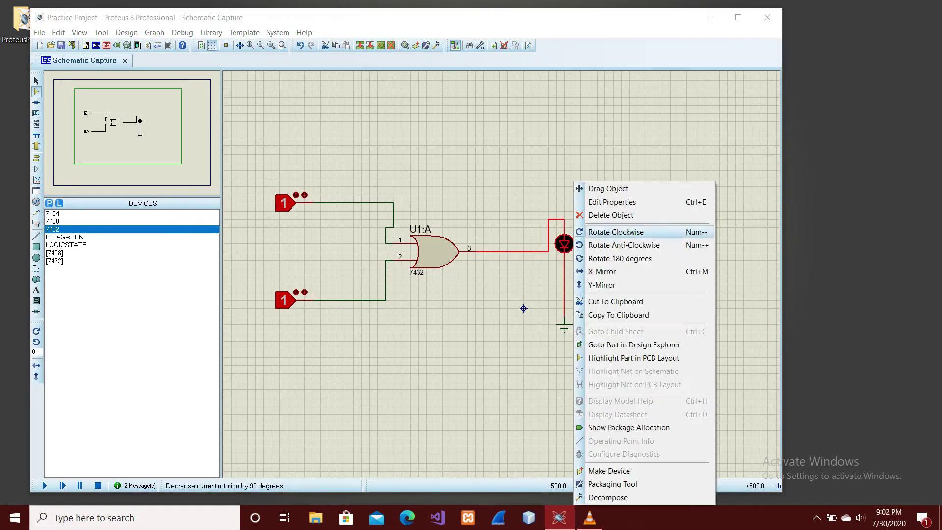
pyautogui.click(608, 189)
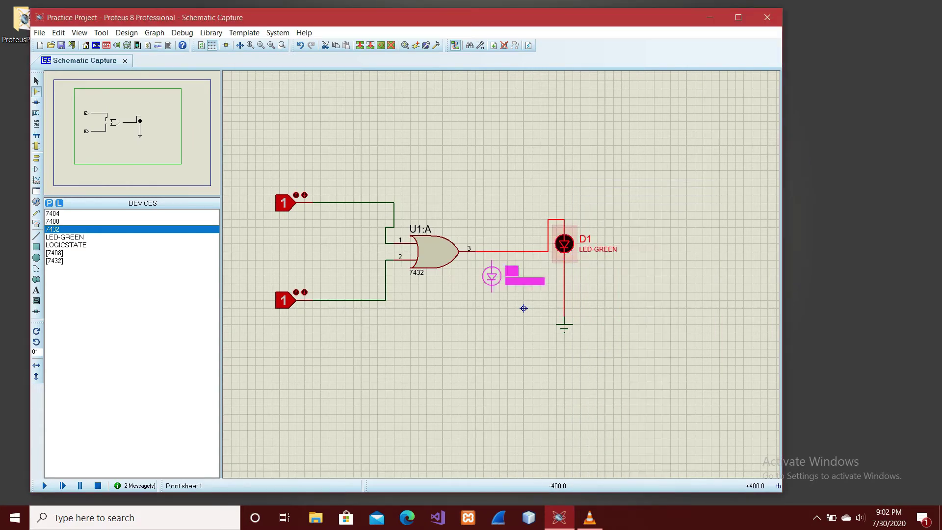
pyautogui.click(523, 301)
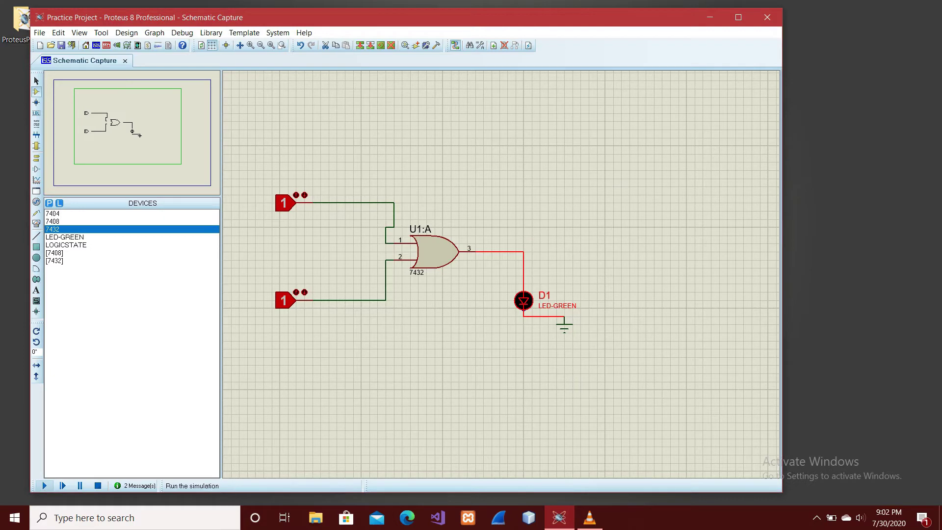
# Simulate the OR circuit: LED lit with either input at 1, dark at 0/0; then stop.
pyautogui.click(44, 485)
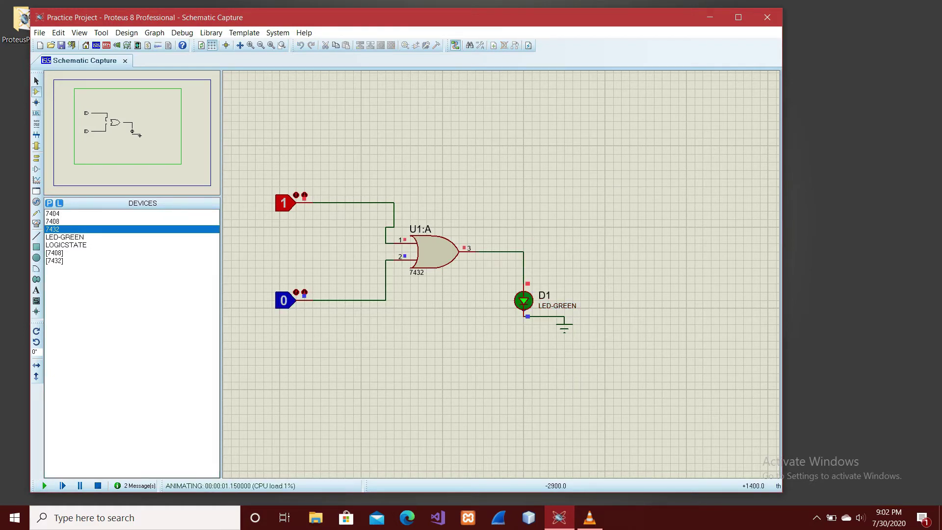
pyautogui.click(287, 300)
pyautogui.click(286, 202)
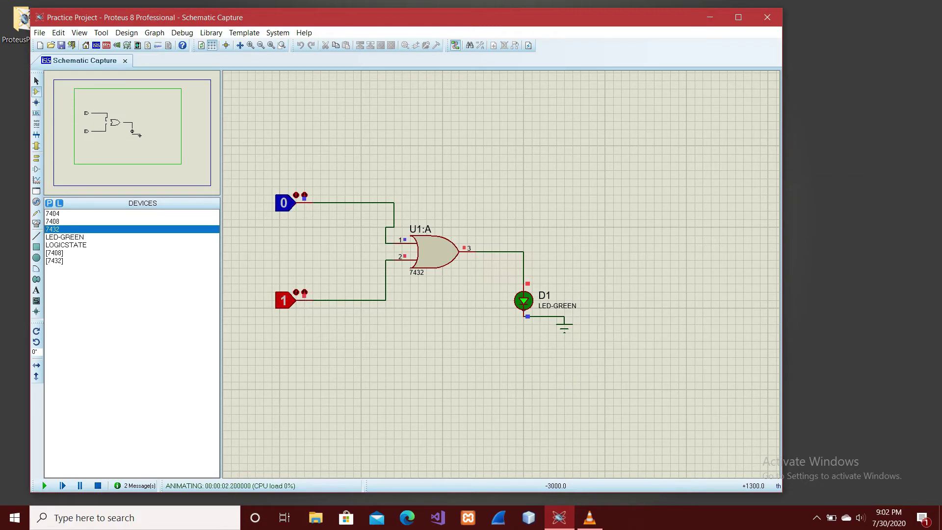
pyautogui.click(284, 300)
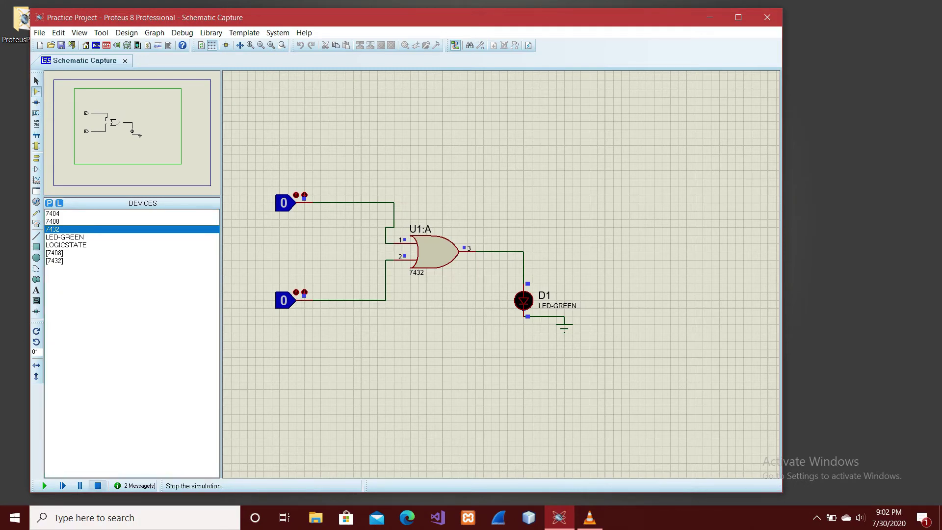
pyautogui.click(98, 485)
pyautogui.moveTo(247, 227); pyautogui.dragTo(467, 333)
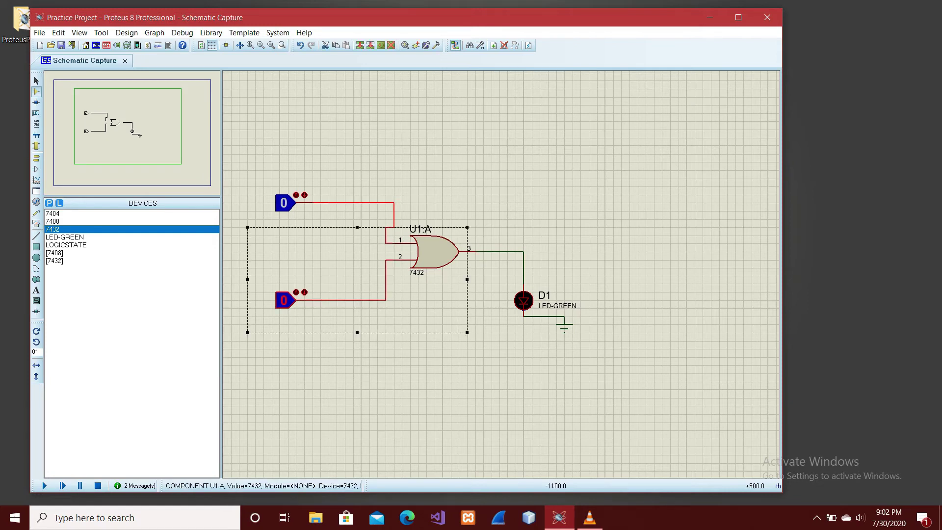
# Delete the lower logic input and the OR gate along with their wires.
pyautogui.rightClick(444, 264)
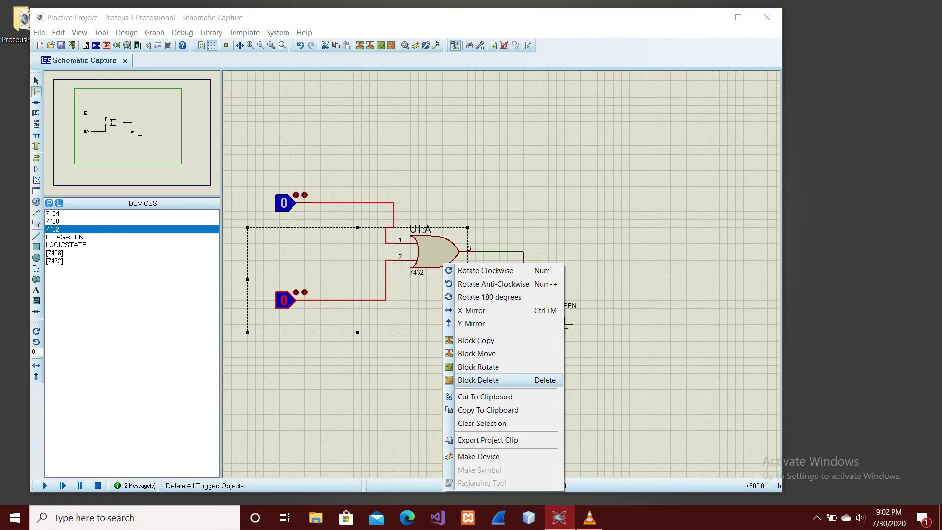
pyautogui.click(478, 380)
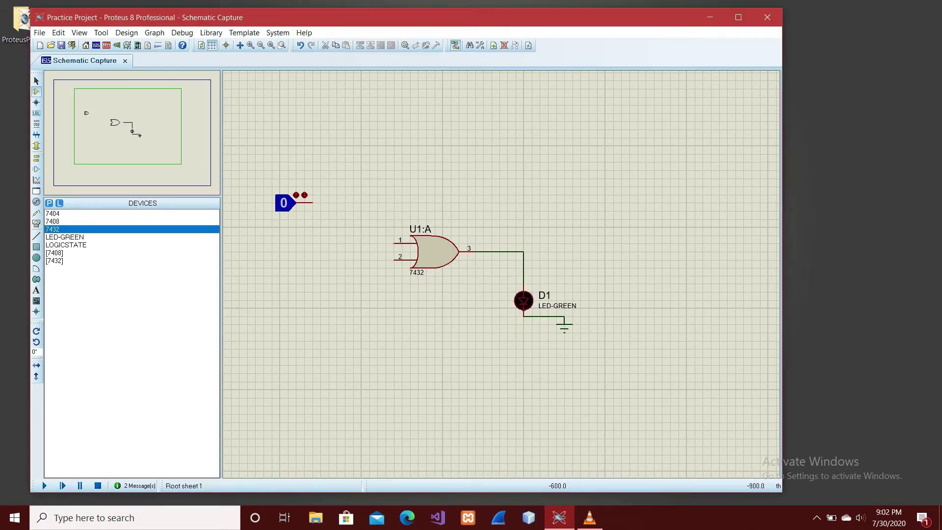
pyautogui.moveTo(377, 210); pyautogui.dragTo(481, 307)
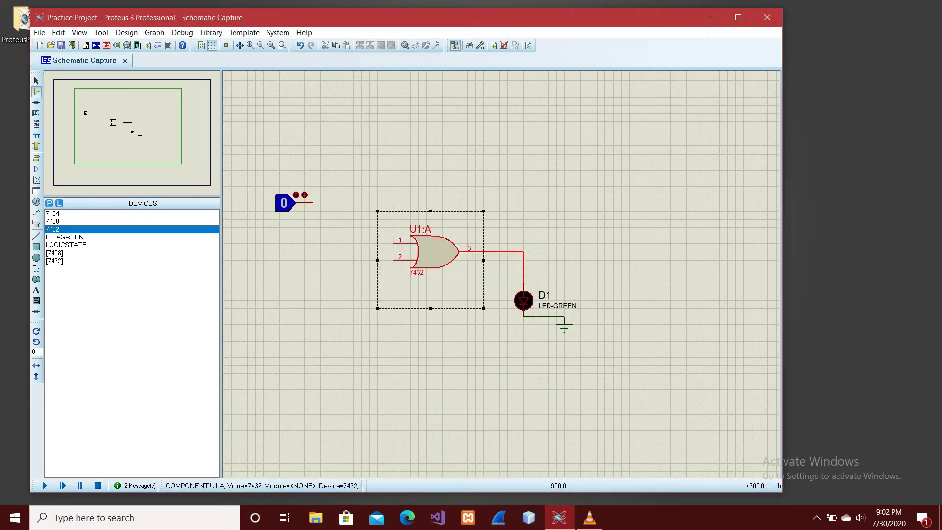
pyautogui.rightClick(460, 258)
pyautogui.click(479, 374)
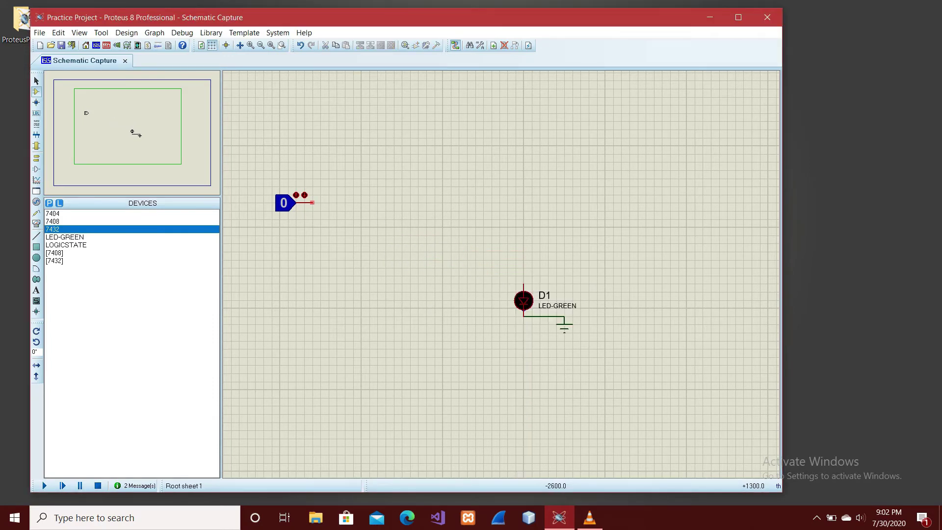
# Place a 7404 NOT gate and move the logic input just left of it.
pyautogui.click(53, 213)
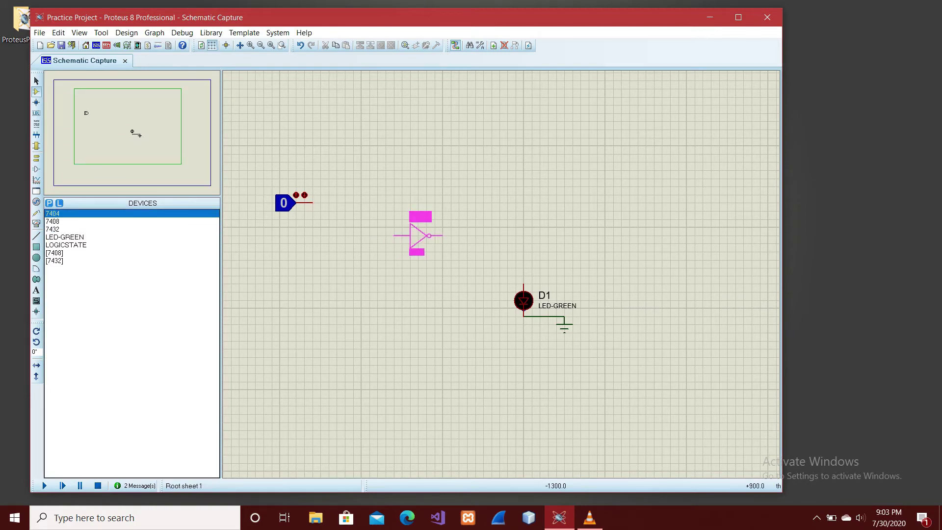
pyautogui.click(418, 235)
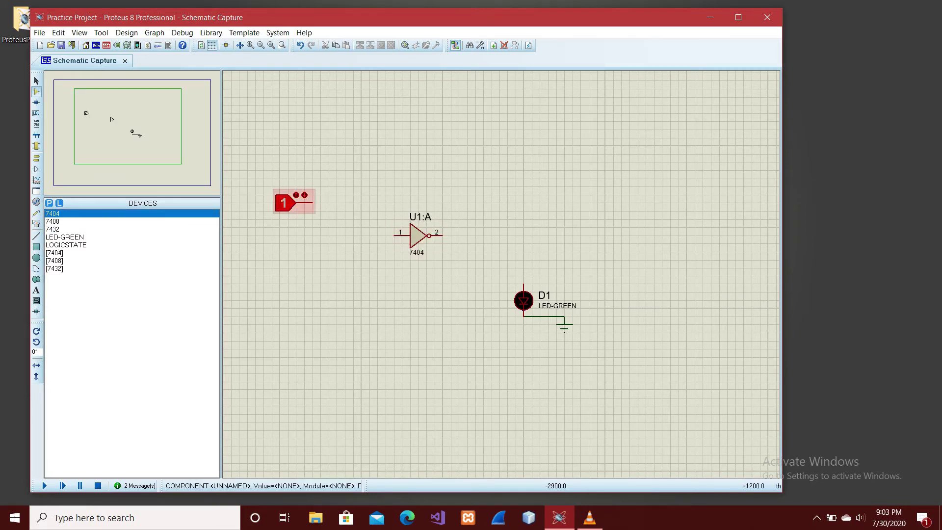
pyautogui.rightClick(292, 202)
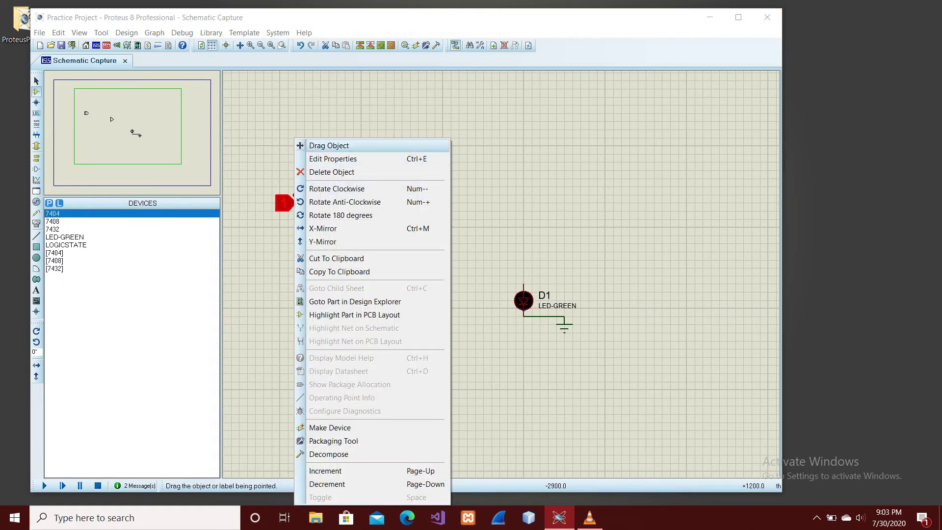
pyautogui.click(328, 145)
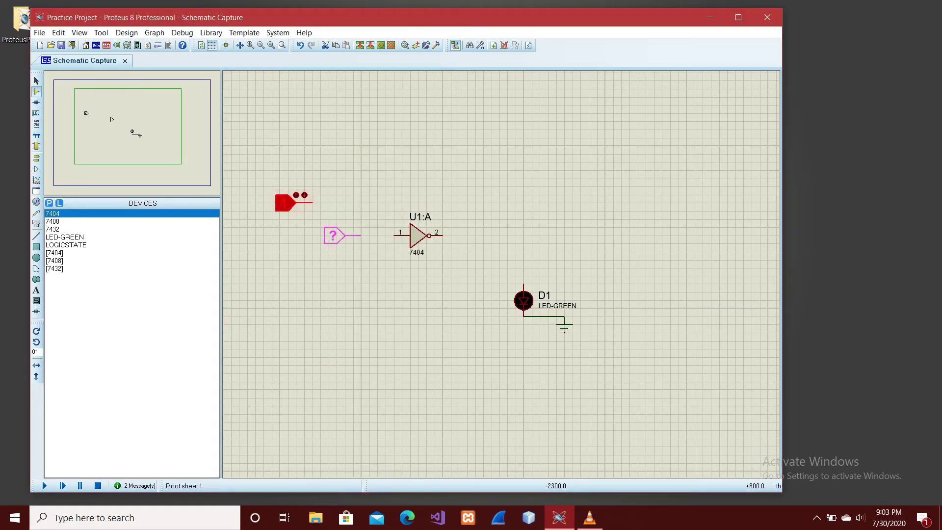
pyautogui.click(333, 236)
# Move LED D1 beside the inverter, rotating it clockwise then 180 degrees to face it.
pyautogui.rightClick(528, 301)
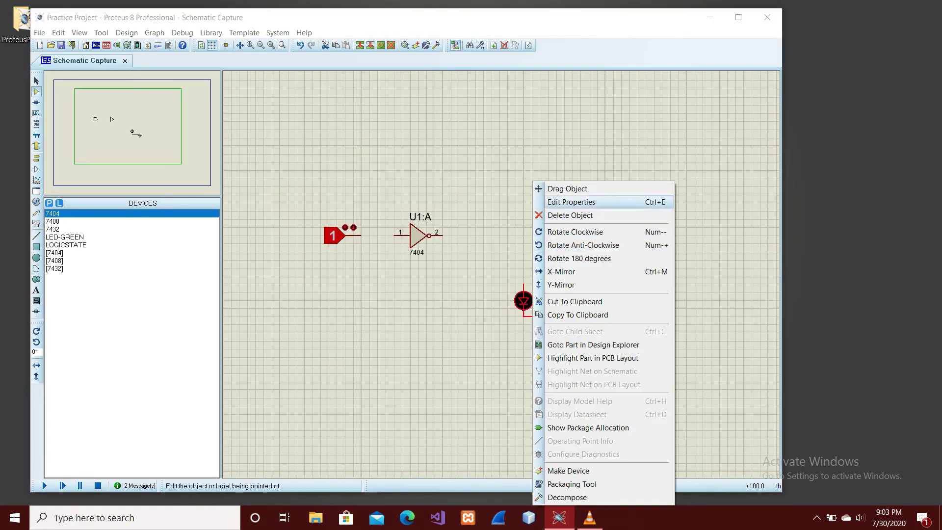
pyautogui.click(565, 201)
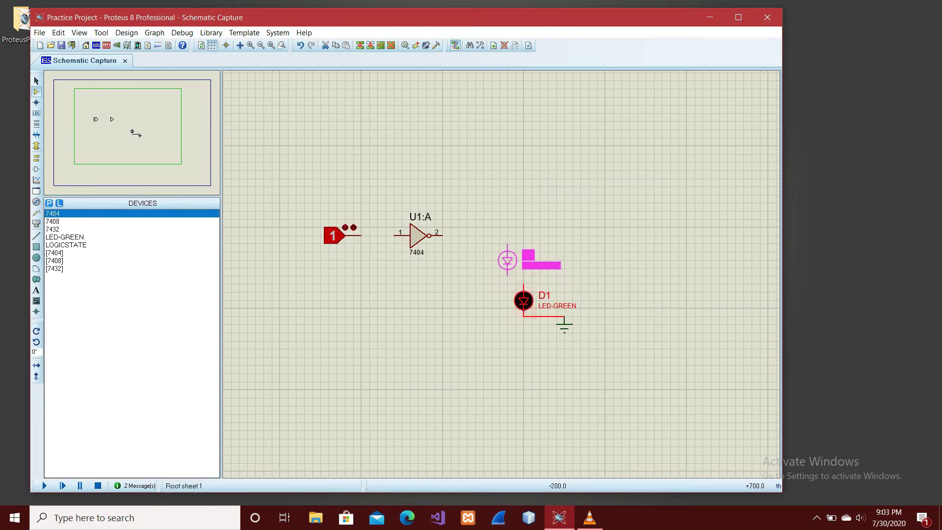
pyautogui.click(507, 252)
pyautogui.rightClick(510, 251)
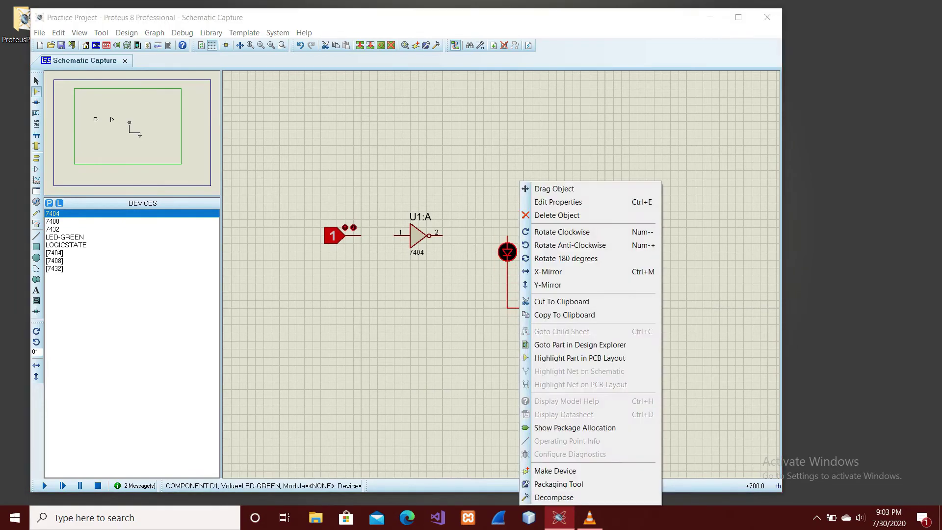
pyautogui.click(562, 232)
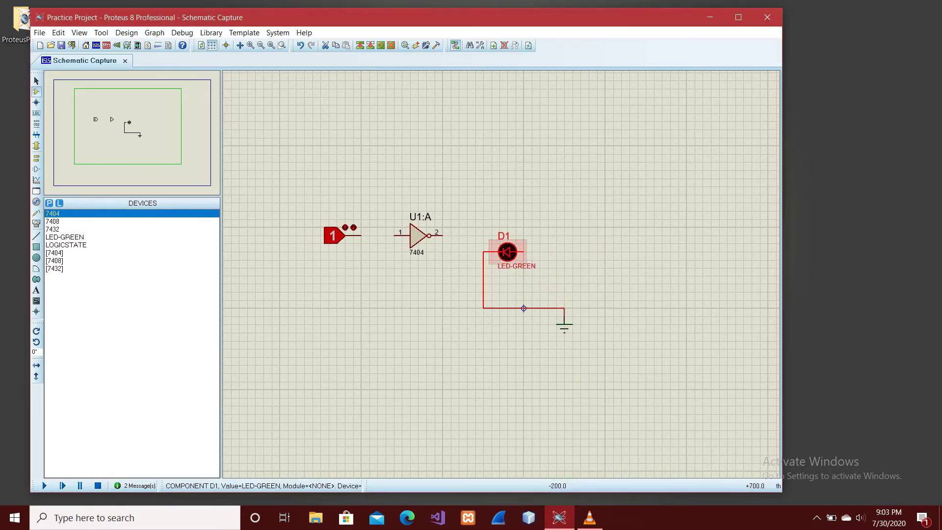
pyautogui.rightClick(519, 252)
pyautogui.click(567, 258)
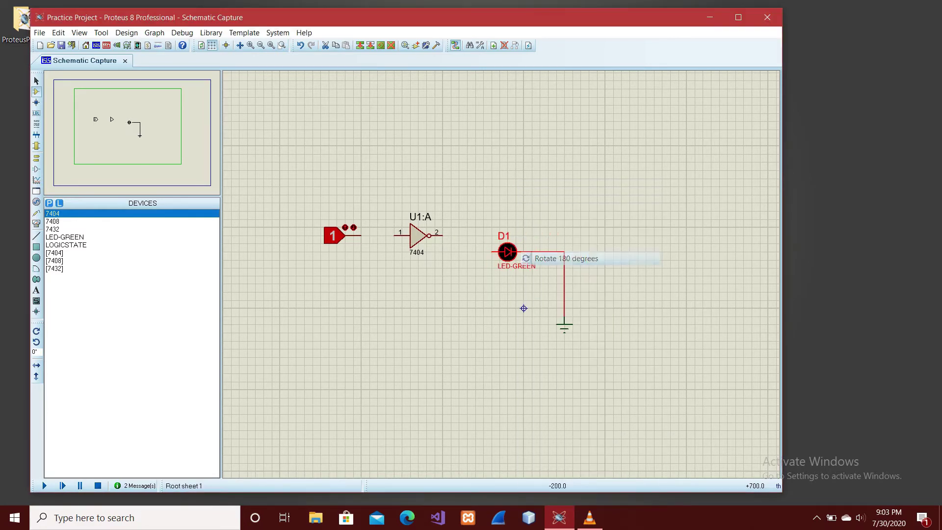
pyautogui.moveTo(509, 251); pyautogui.dragTo(476, 235)
pyautogui.doubleClick(475, 236)
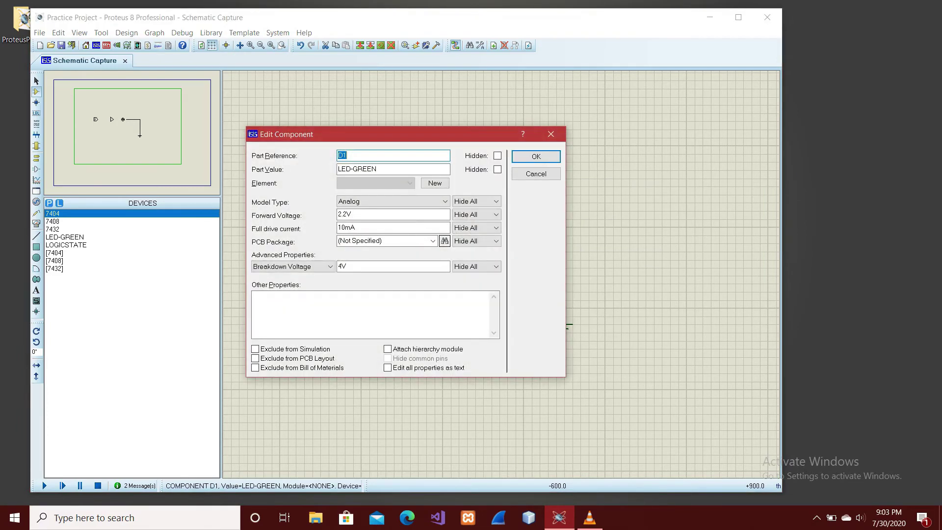
pyautogui.press('Return')
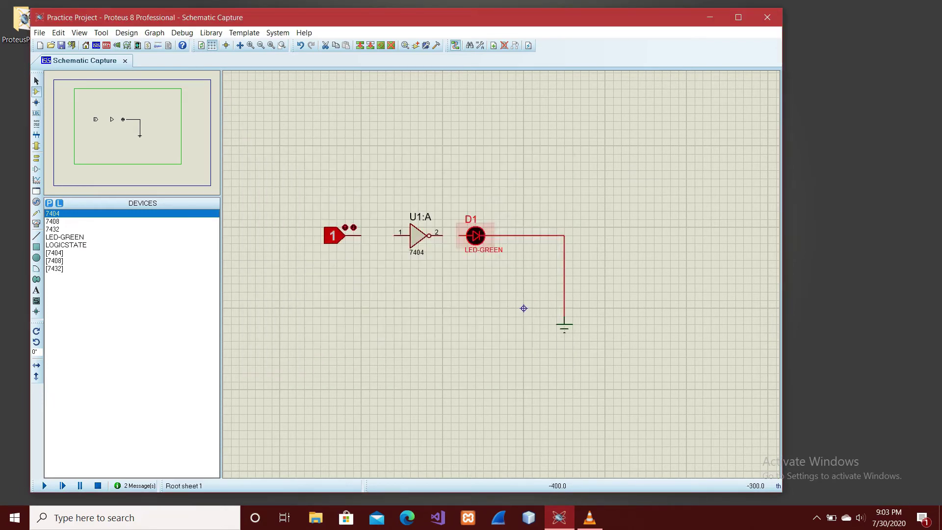
pyautogui.click(524, 308)
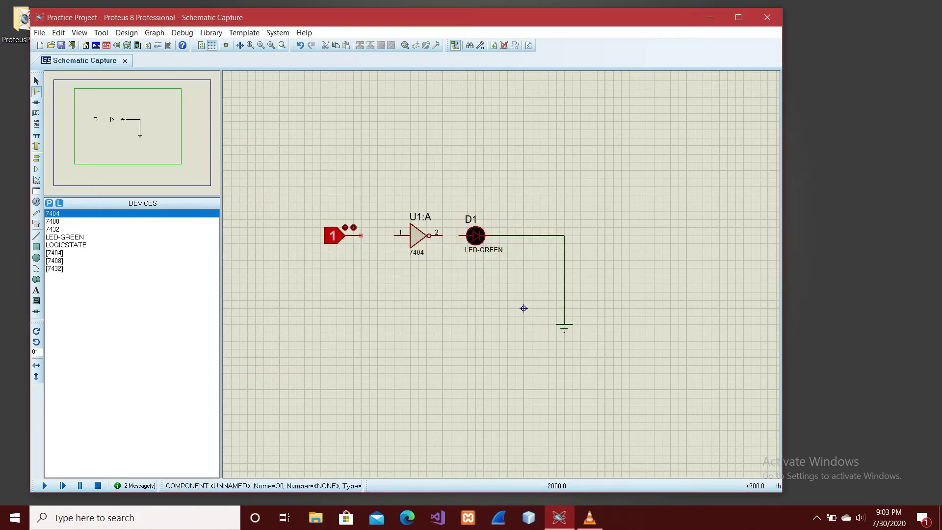
# Wire the logic input to inverter pin 1 and pin 2 to the LED.
pyautogui.click(361, 235)
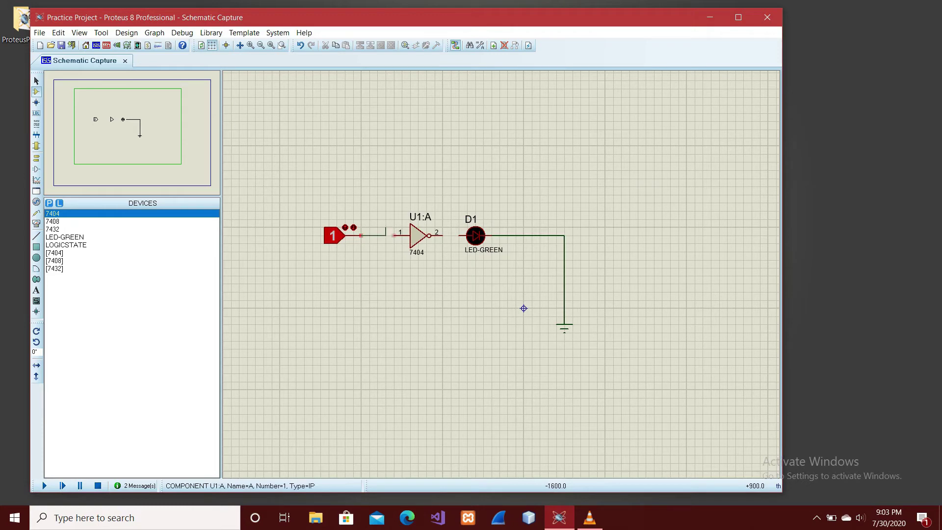
pyautogui.click(394, 236)
pyautogui.click(442, 235)
pyautogui.click(462, 236)
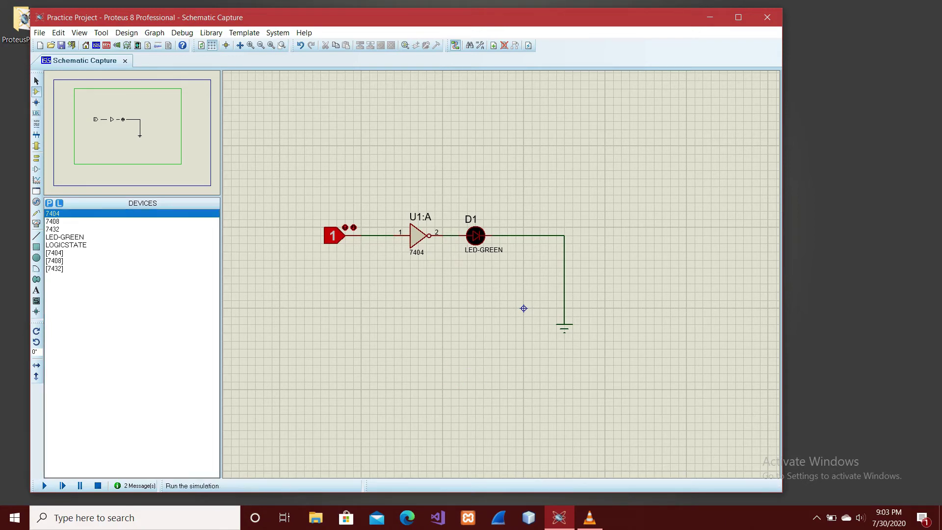
# Simulate the inverter, toggling the input to confirm LED lights at 0 and stays dark at 1.
pyautogui.click(36, 80)
pyautogui.click(45, 486)
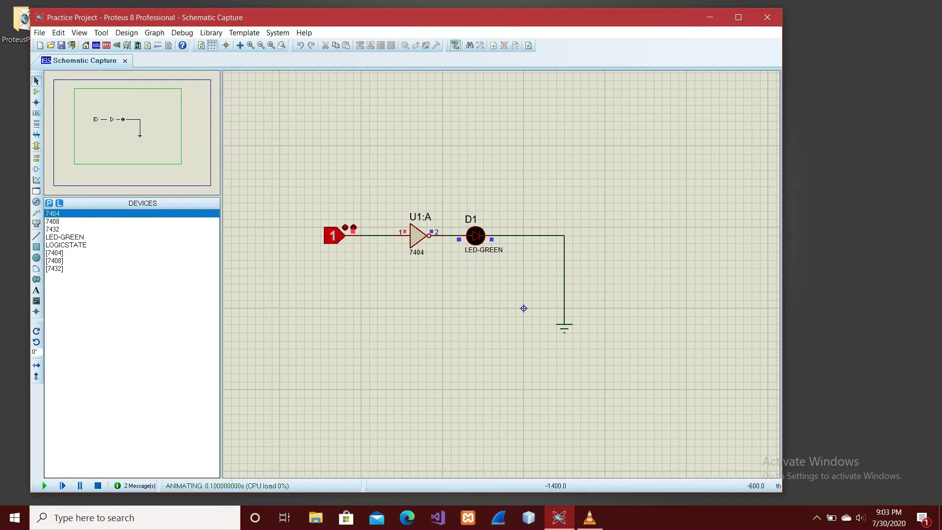
pyautogui.click(333, 235)
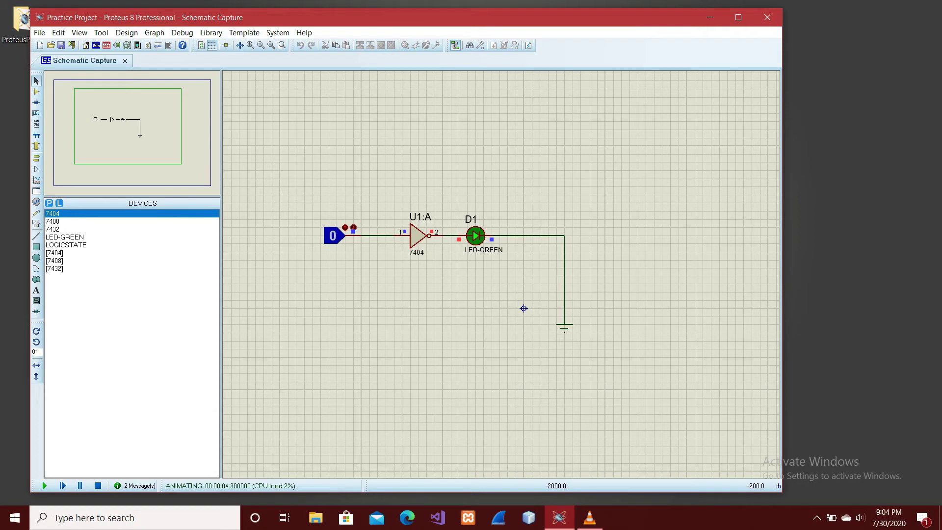
pyautogui.click(346, 228)
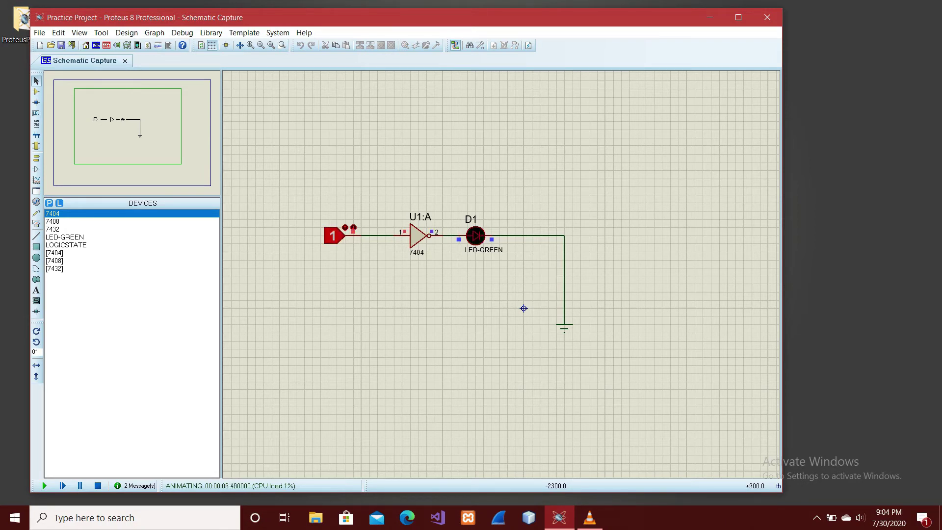
pyautogui.click(346, 228)
pyautogui.click(346, 228)
pyautogui.click(346, 229)
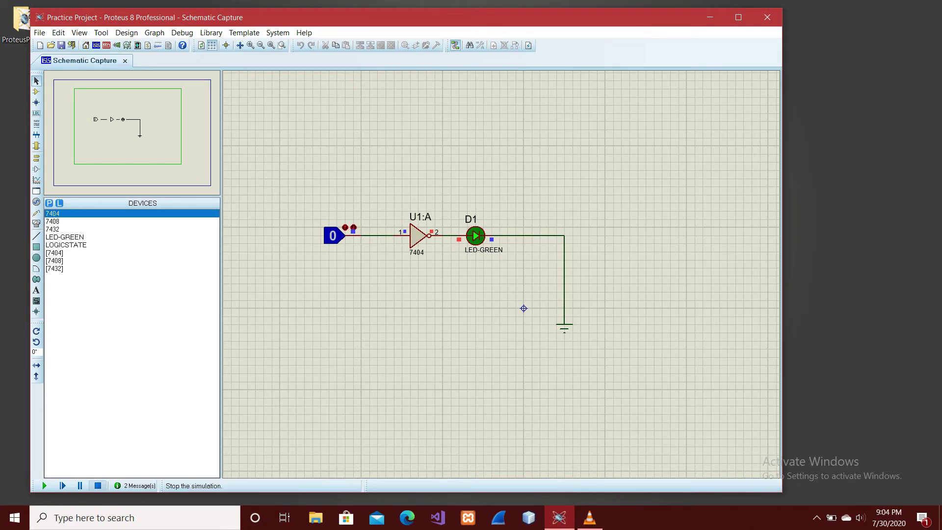
pyautogui.click(98, 486)
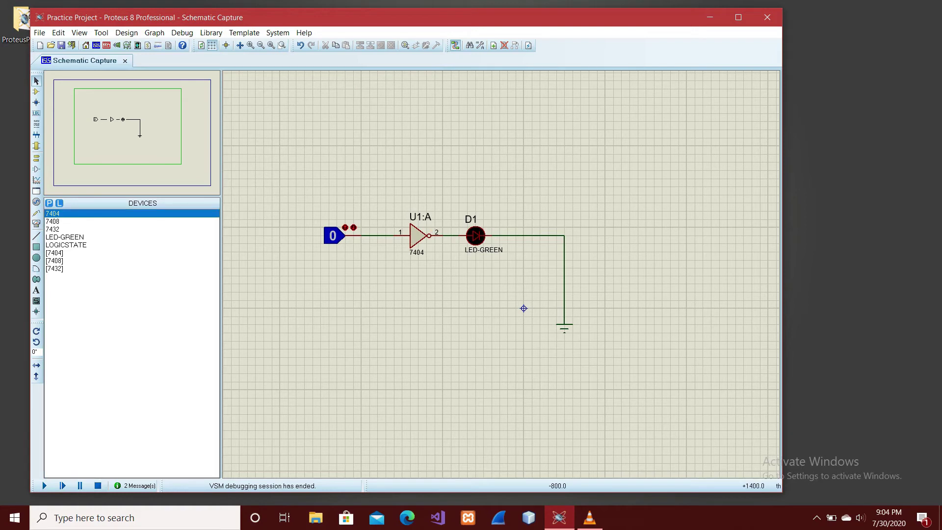
# Block-delete LED D1 together with its wiring and ground.
pyautogui.moveTo(451, 187); pyautogui.dragTo(598, 357)
pyautogui.rightClick(595, 100)
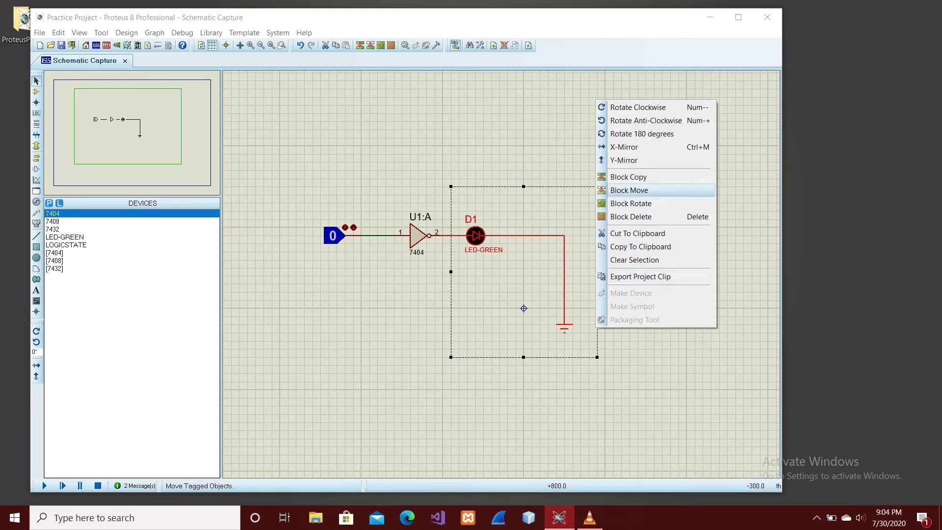
pyautogui.click(630, 217)
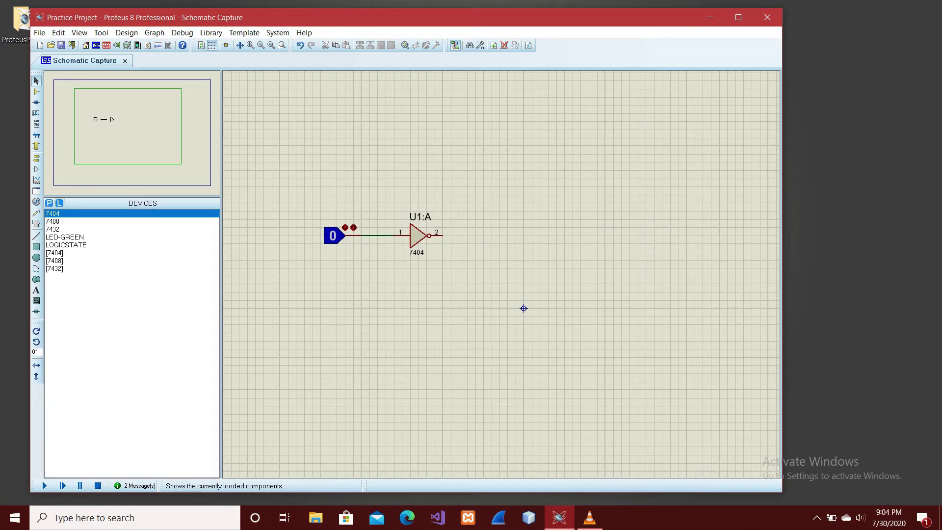
# Search 'logicprobe', add LOGICPROBE (BIG), and place it right of the inverter.
pyautogui.click(36, 92)
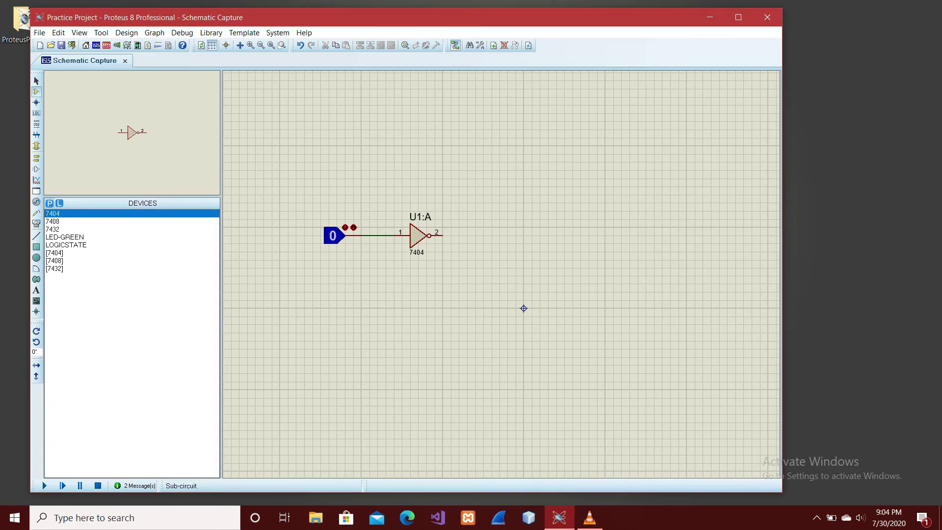
pyautogui.press('p')
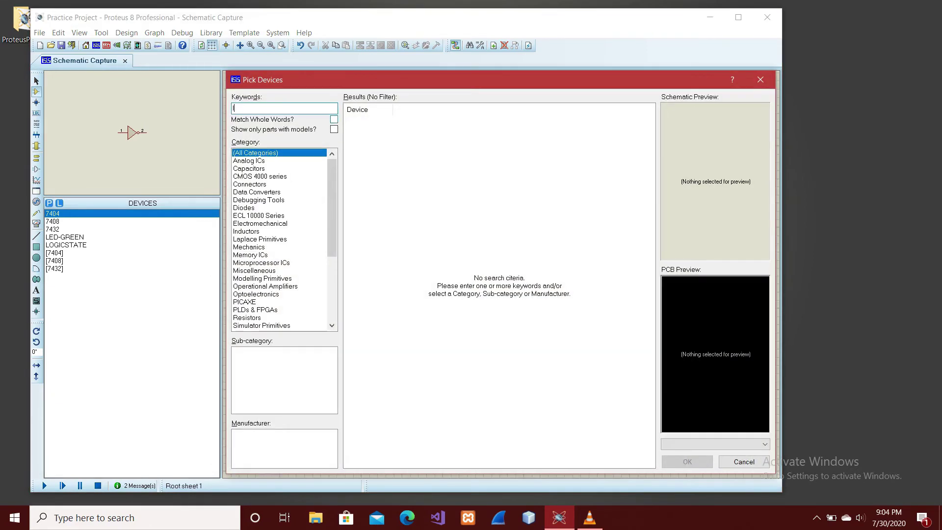
pyautogui.write('logicprobe')
pyautogui.click(377, 130)
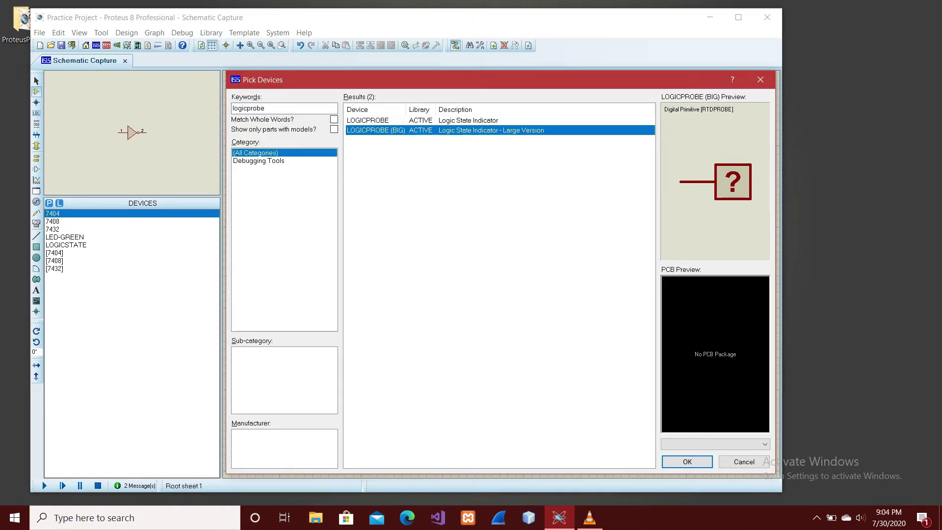
pyautogui.click(687, 462)
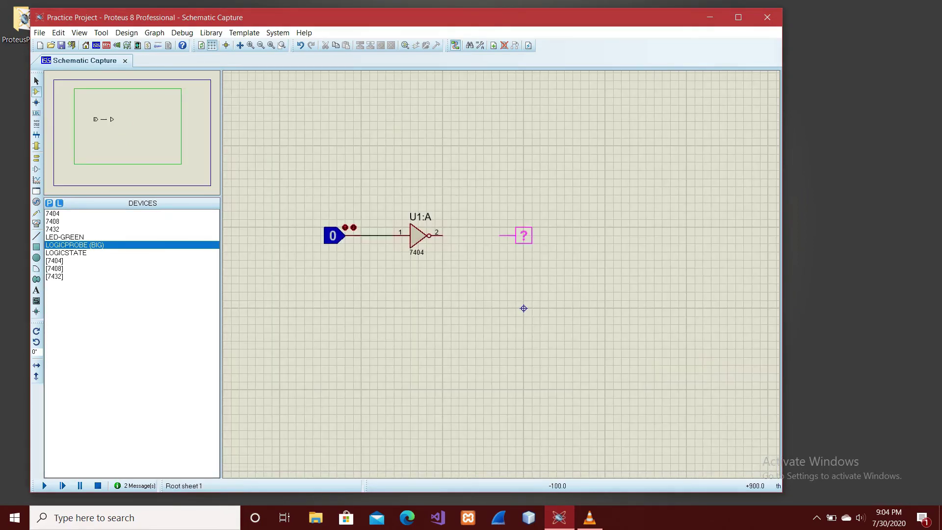
pyautogui.click(522, 235)
# Wire inverter pin 2 to the probe and simulate, confirming the probe shows the inverted input.
pyautogui.click(444, 236)
pyautogui.click(500, 236)
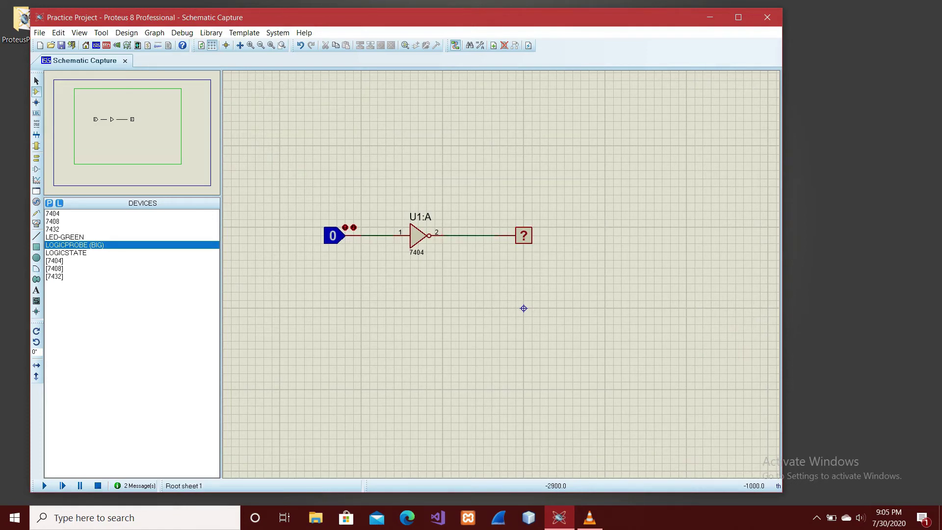
pyautogui.click(44, 486)
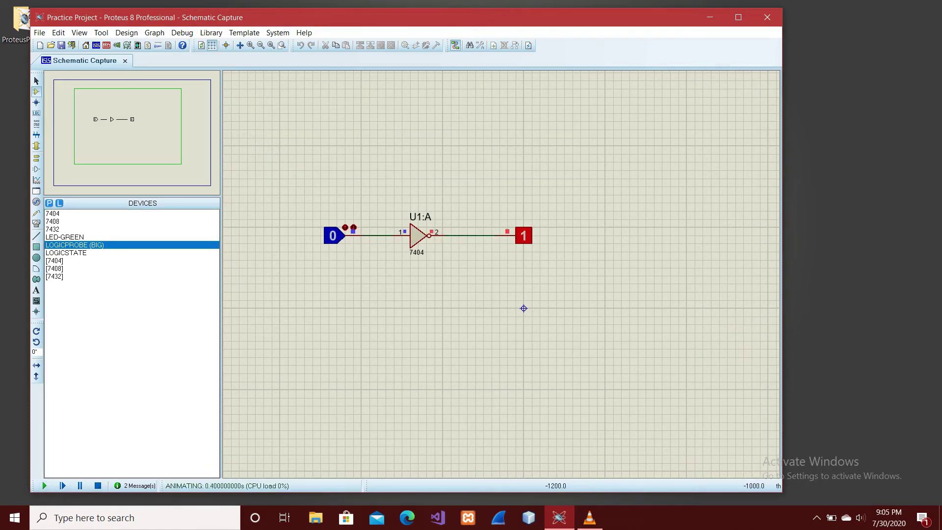
pyautogui.click(332, 237)
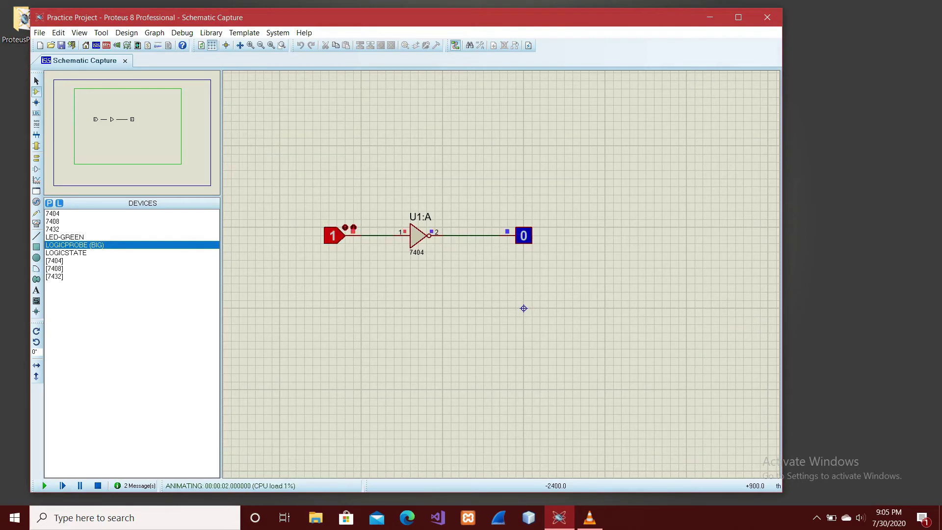
pyautogui.click(332, 236)
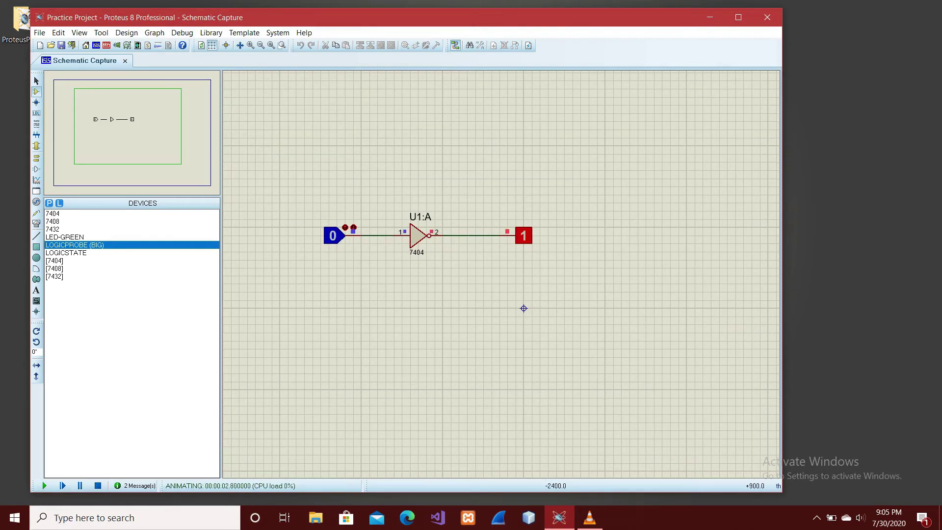
pyautogui.click(331, 236)
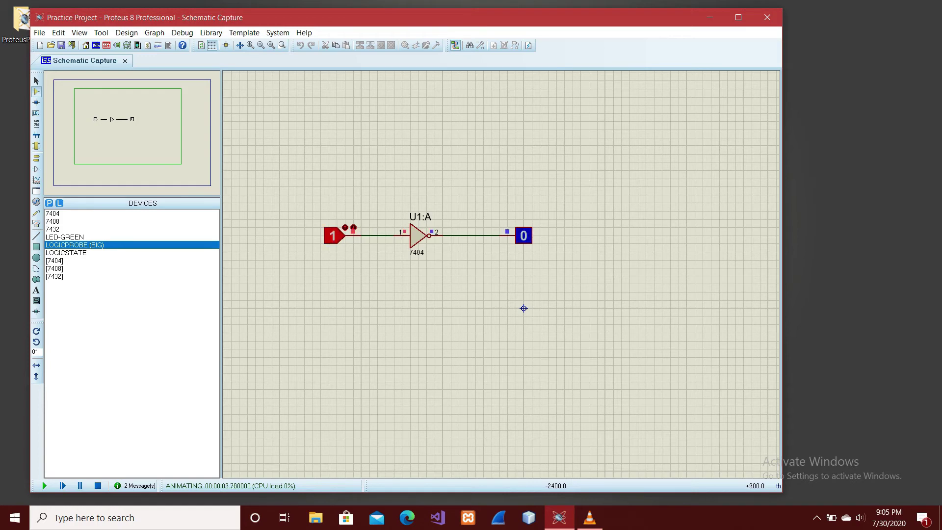
pyautogui.click(331, 235)
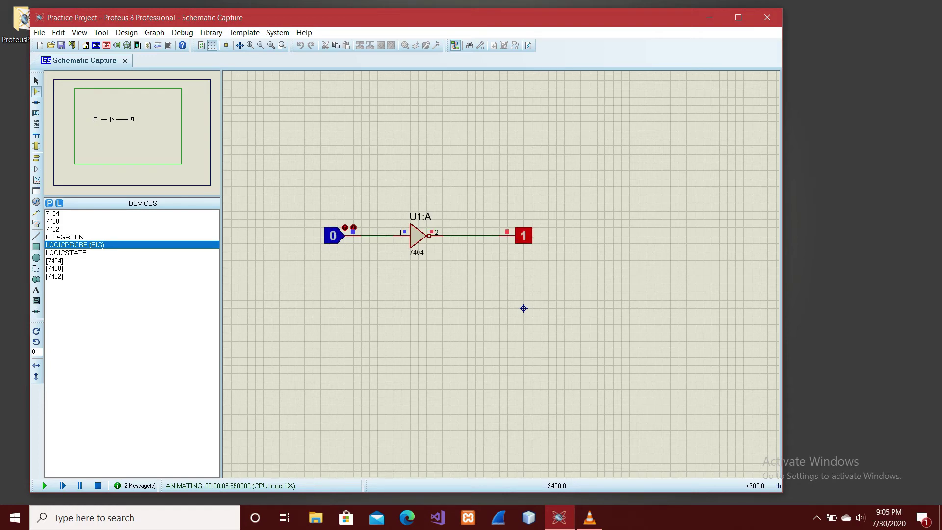
pyautogui.click(98, 486)
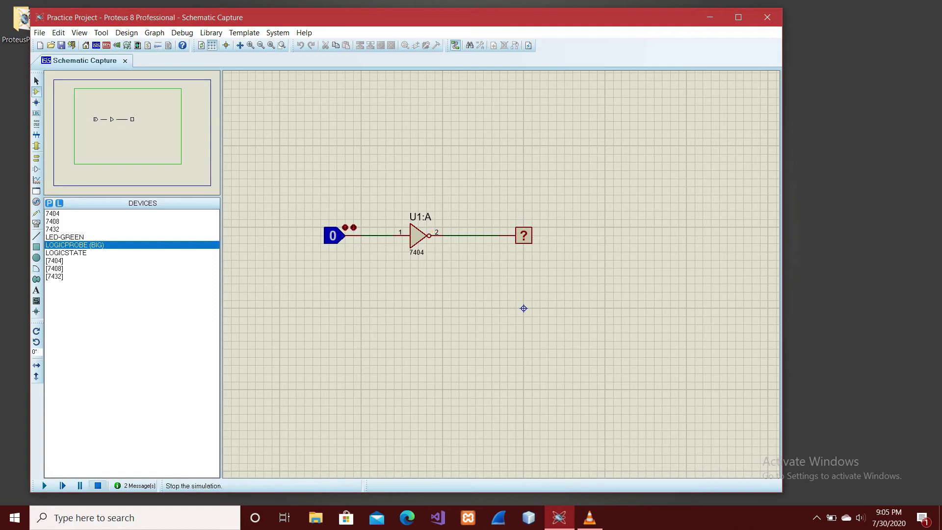
pyautogui.moveTo(280, 170); pyautogui.dragTo(598, 324)
# Delete the NOT-gate circuit and place two LOGICSTATE inputs, one above the other.
pyautogui.rightClick(524, 308)
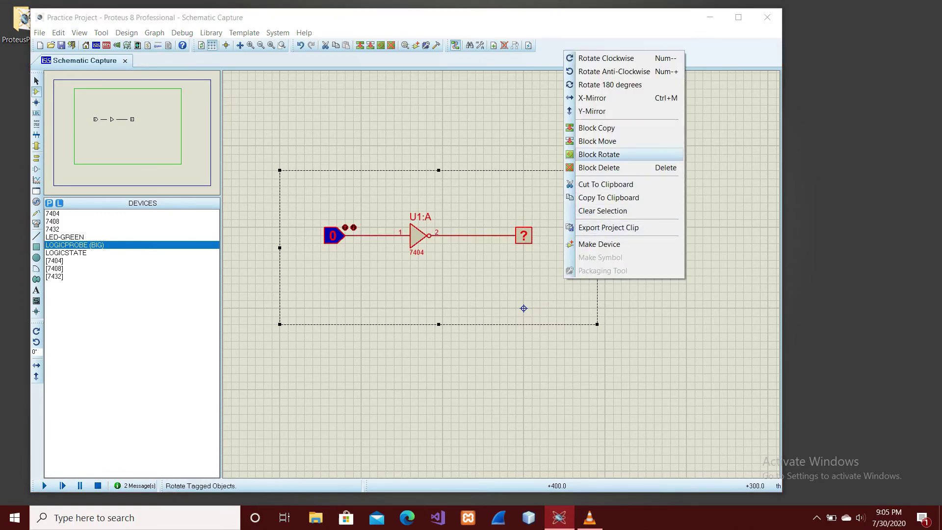
pyautogui.click(594, 166)
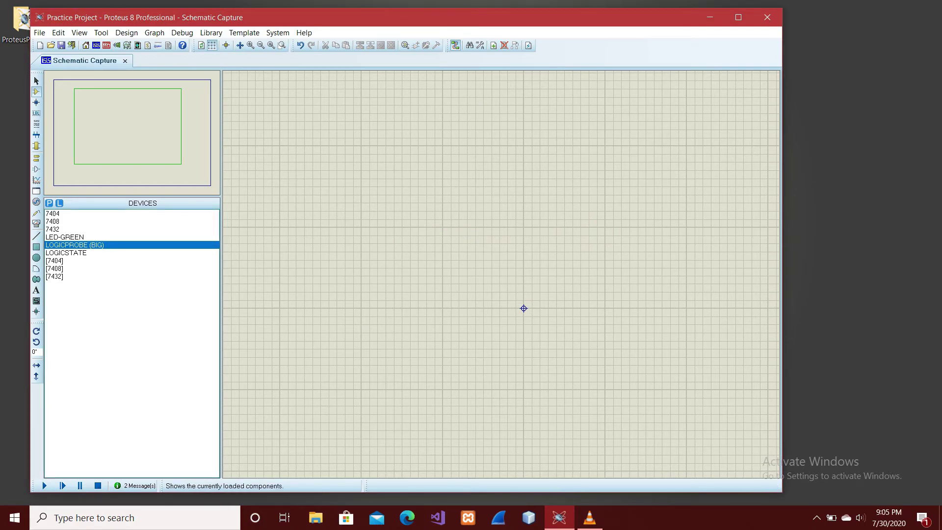
pyautogui.click(67, 253)
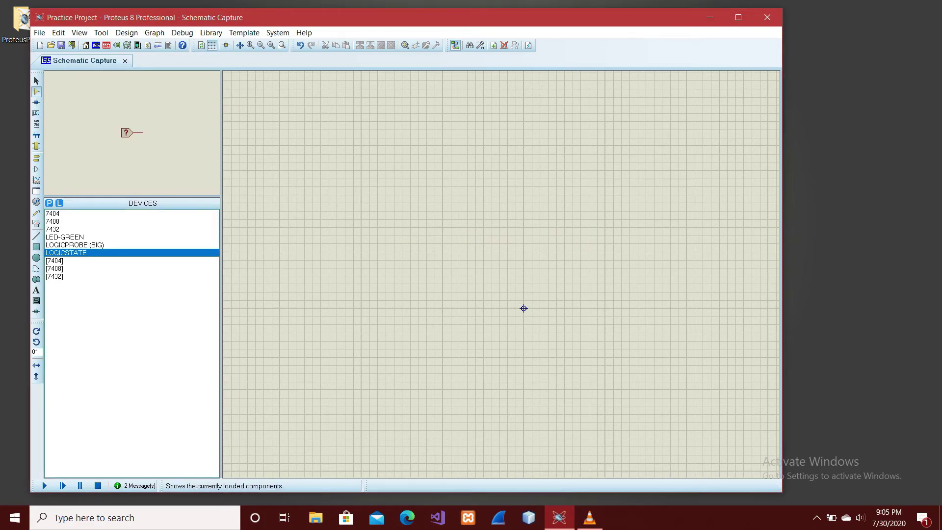
pyautogui.click(369, 195)
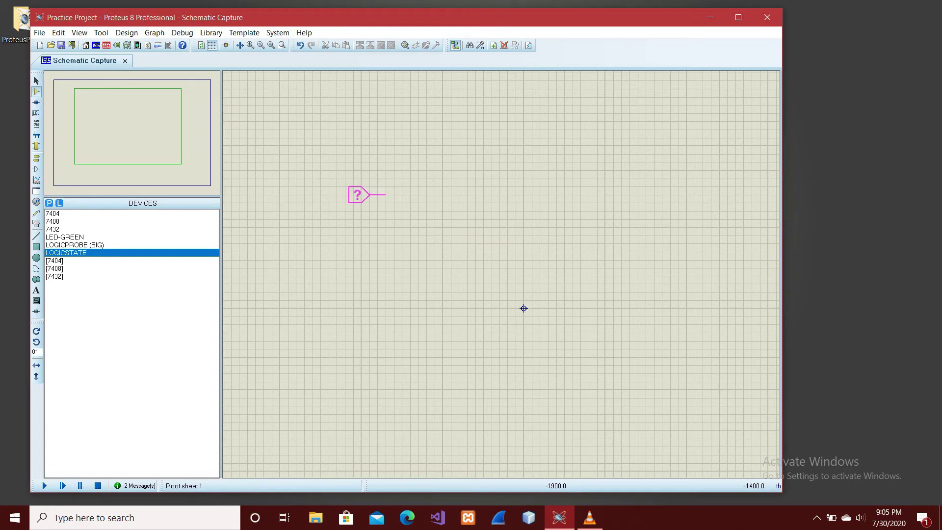
pyautogui.click(358, 195)
pyautogui.click(349, 292)
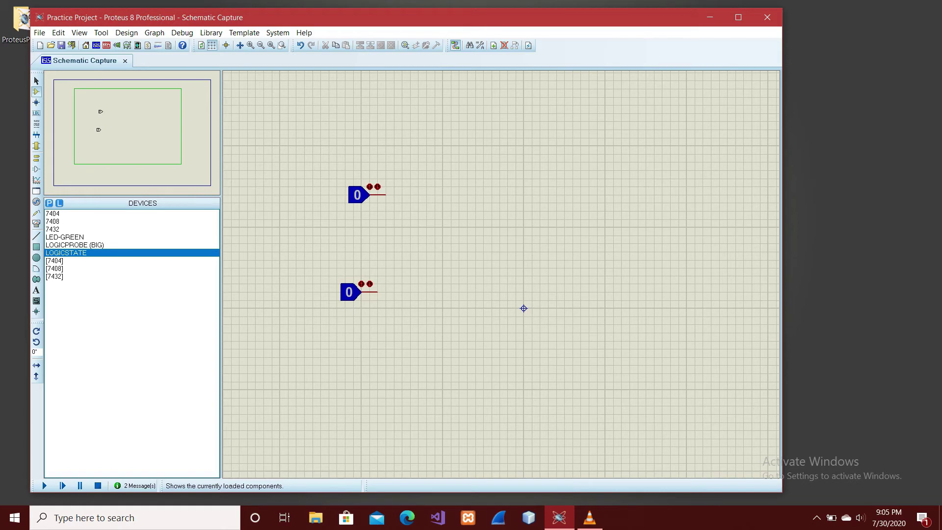
# Place a 7408 AND gate and a LOGICPROBE (BIG) to its right.
pyautogui.click(59, 221)
pyautogui.click(491, 255)
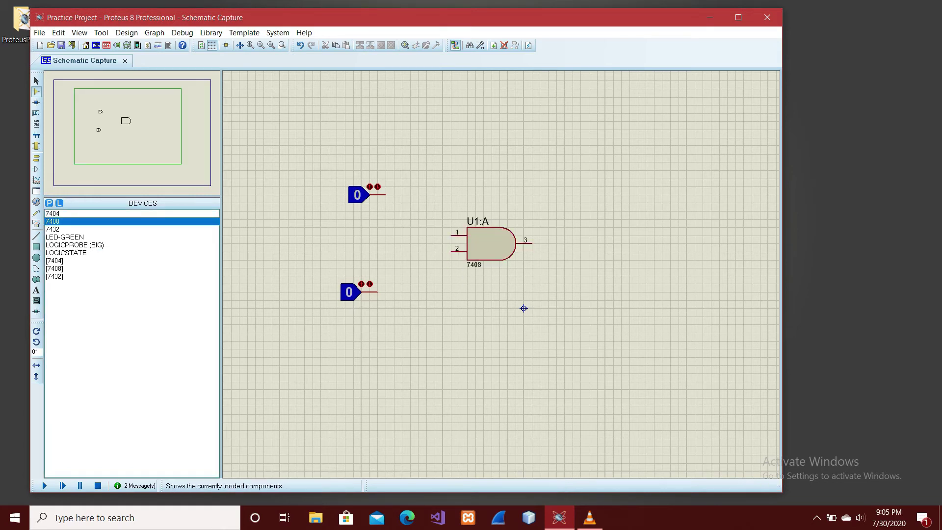
pyautogui.click(74, 245)
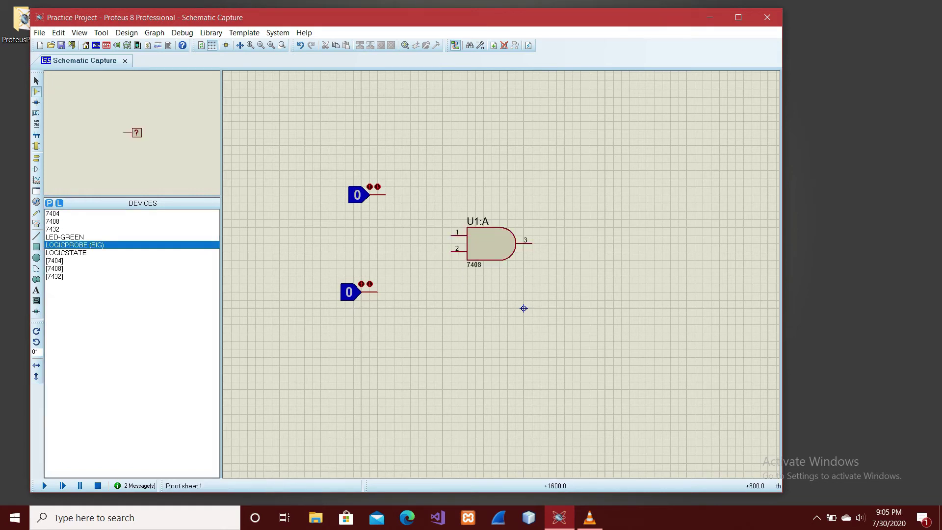
pyautogui.click(623, 243)
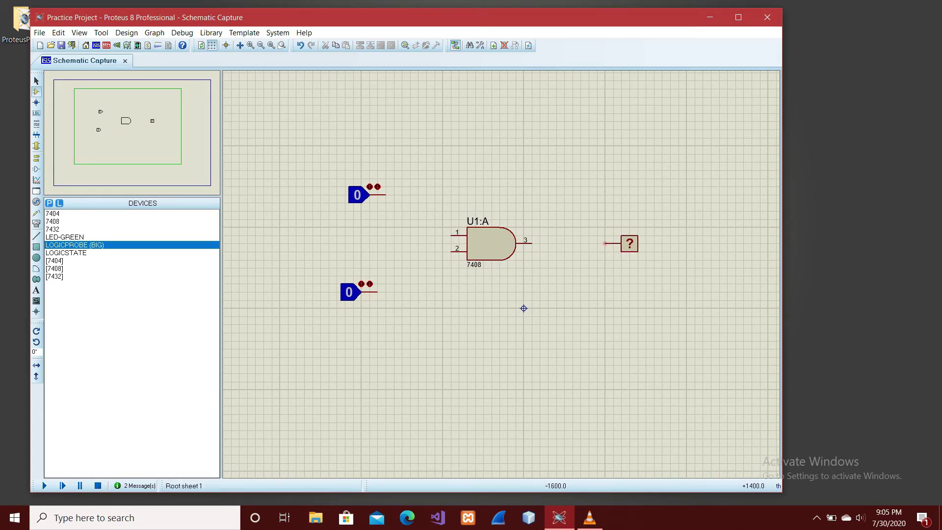
# Wire inputs to AND pins 1 and 2, pin 3 to a probe, and delete the extra probe.
pyautogui.click(385, 195)
pyautogui.click(451, 235)
pyautogui.click(378, 292)
pyautogui.click(451, 252)
pyautogui.click(597, 244)
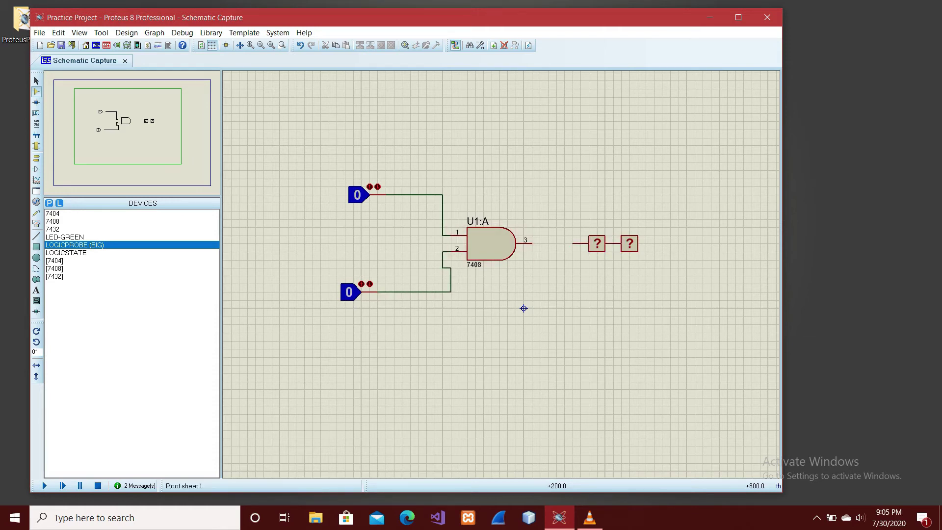
pyautogui.click(532, 244)
pyautogui.click(573, 243)
pyautogui.rightClick(630, 243)
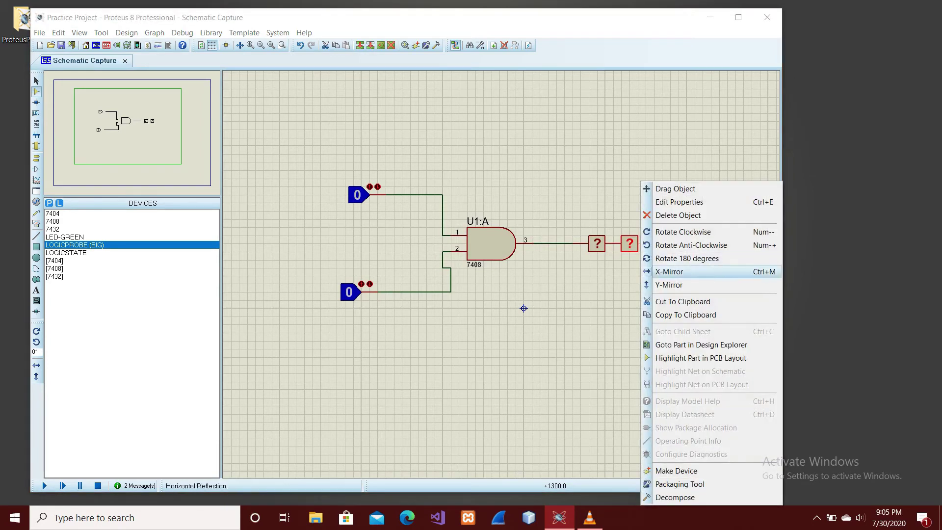
pyautogui.click(678, 214)
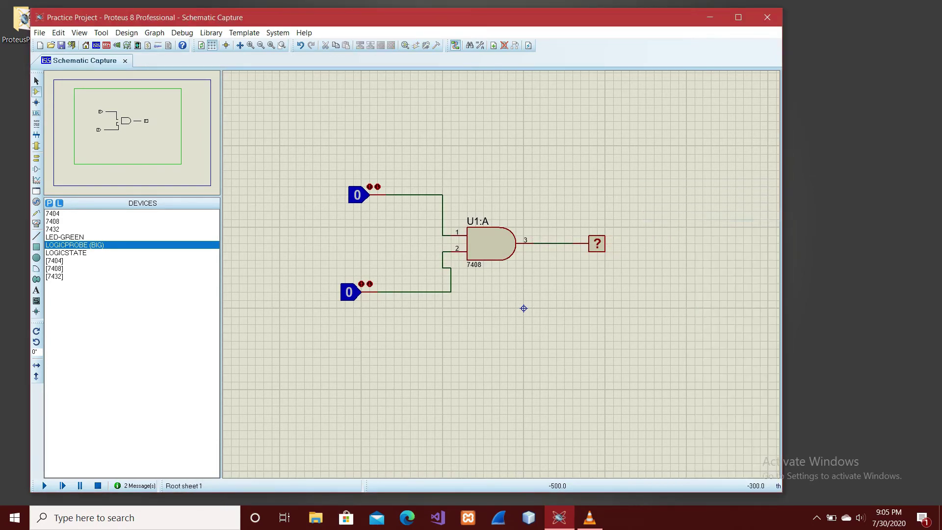
# Simulate the AND circuit, toggling both inputs to 1 so the probe reads 1, then stop.
pyautogui.press('F12')
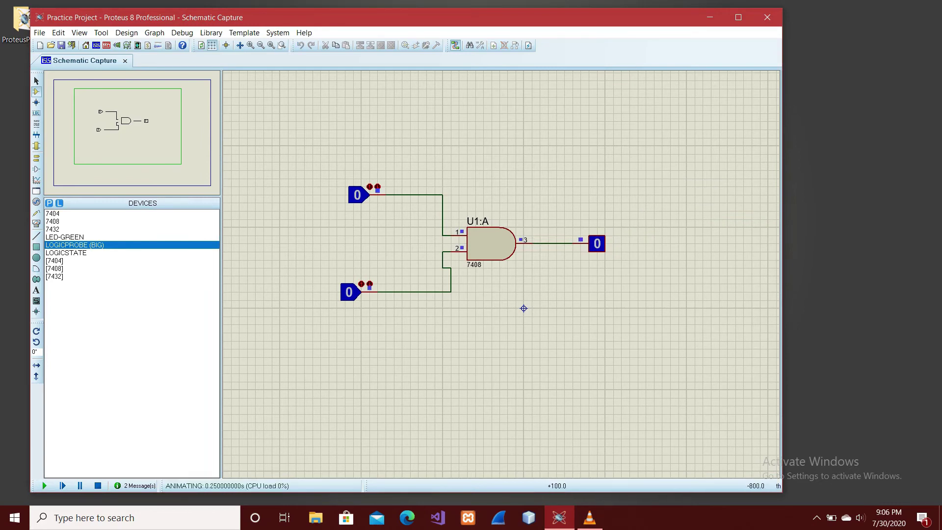
pyautogui.click(350, 292)
pyautogui.click(350, 292)
pyautogui.click(358, 195)
pyautogui.click(349, 292)
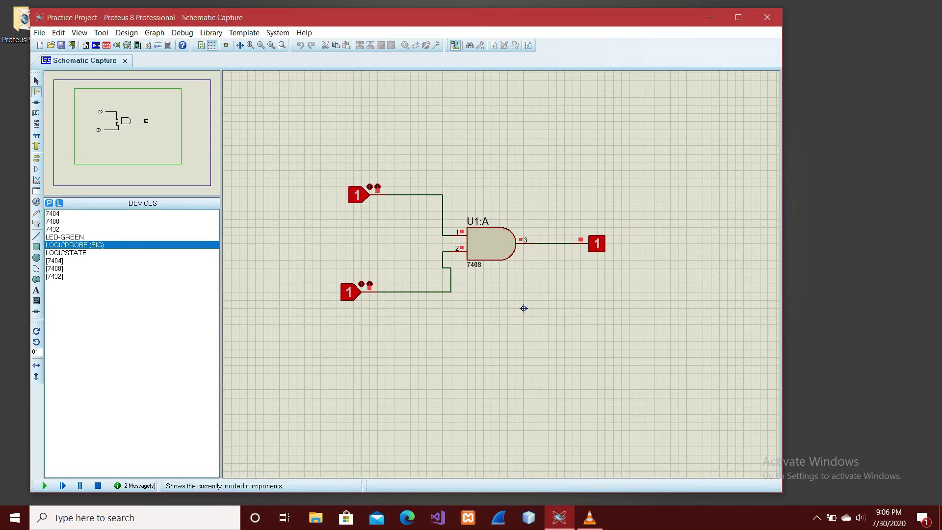
pyautogui.click(97, 486)
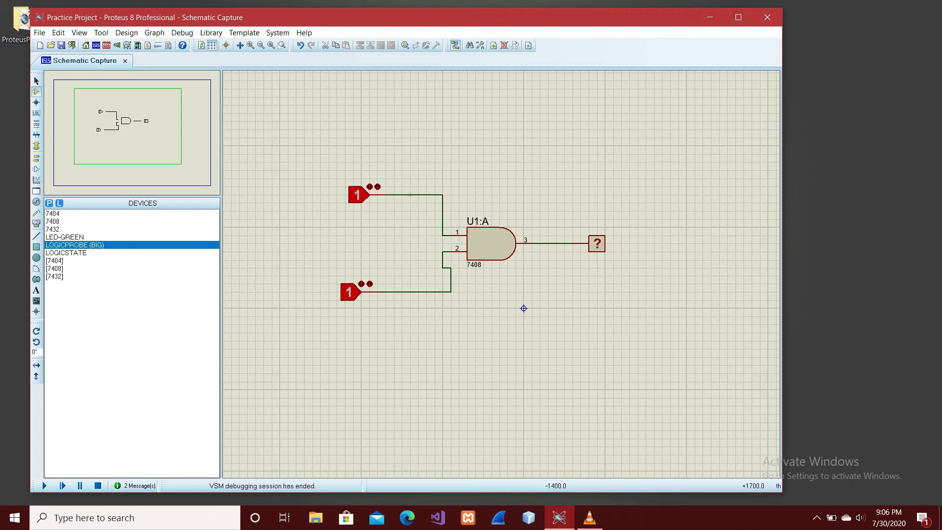
pyautogui.moveTo(402, 171); pyautogui.dragTo(549, 301)
# Block-delete the 7408 AND gate and place a 7432 OR gate in its spot.
pyautogui.rightClick(540, 276)
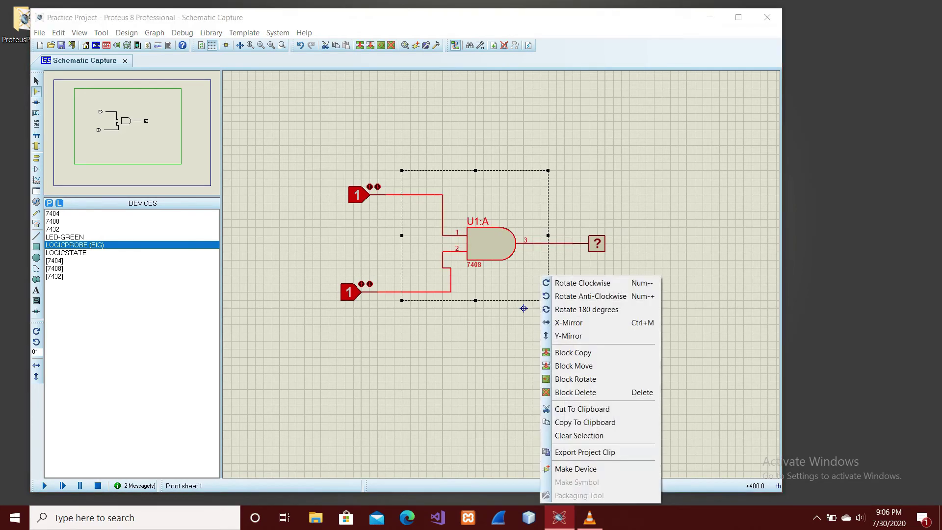
pyautogui.click(576, 393)
pyautogui.click(59, 229)
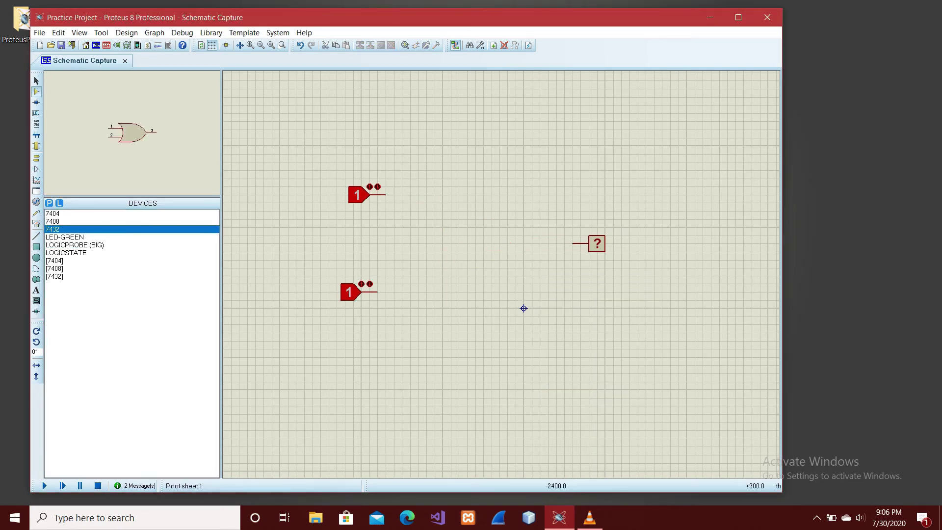
pyautogui.click(451, 235)
pyautogui.click(459, 227)
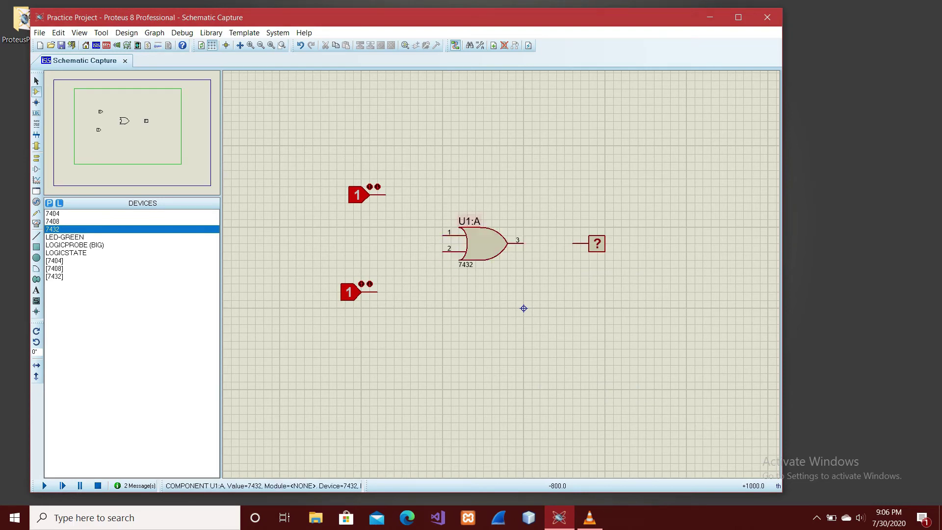
# Wire the upper and lower inputs to OR pins 1 and 2, and pin 3 to the probe.
pyautogui.click(385, 195)
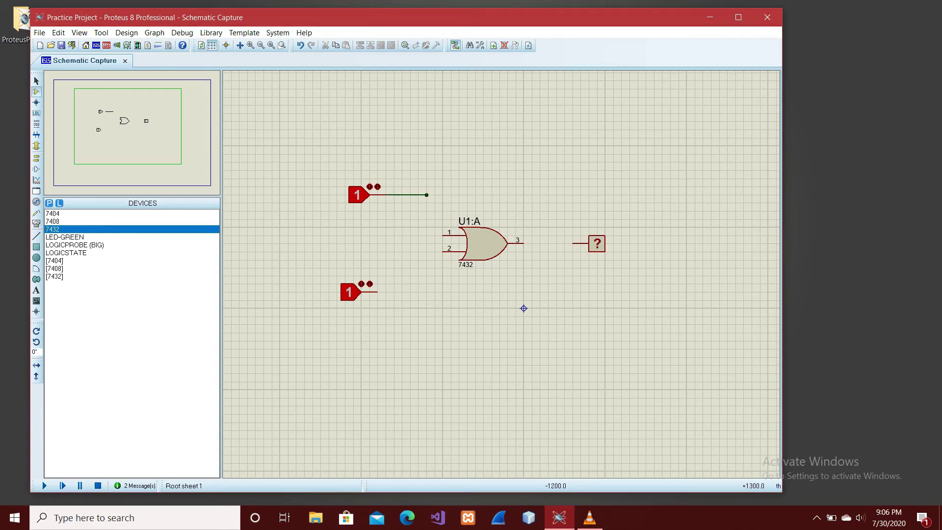
pyautogui.click(443, 235)
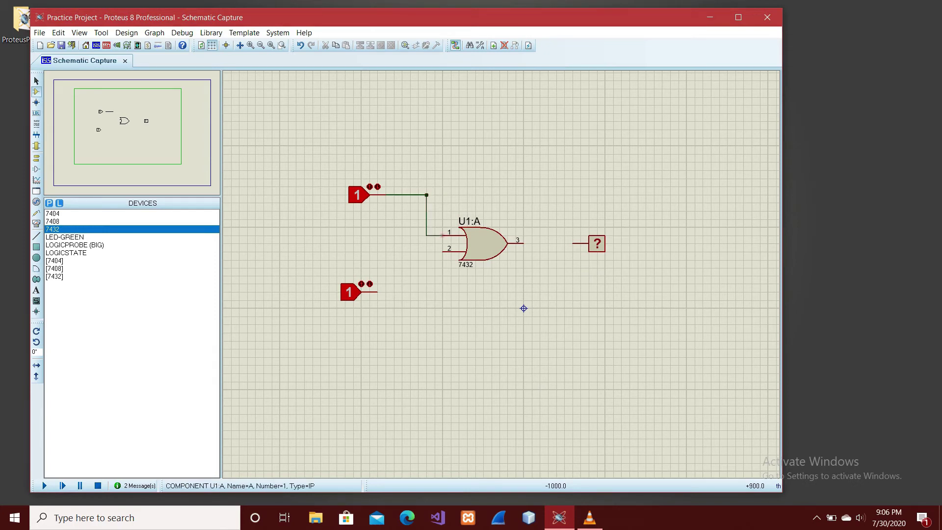
pyautogui.click(377, 293)
pyautogui.click(443, 252)
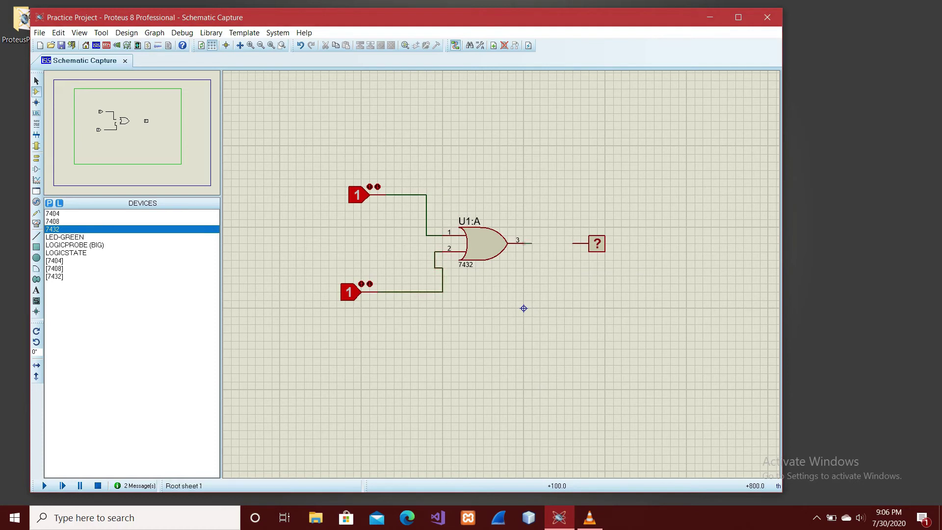
pyautogui.click(572, 244)
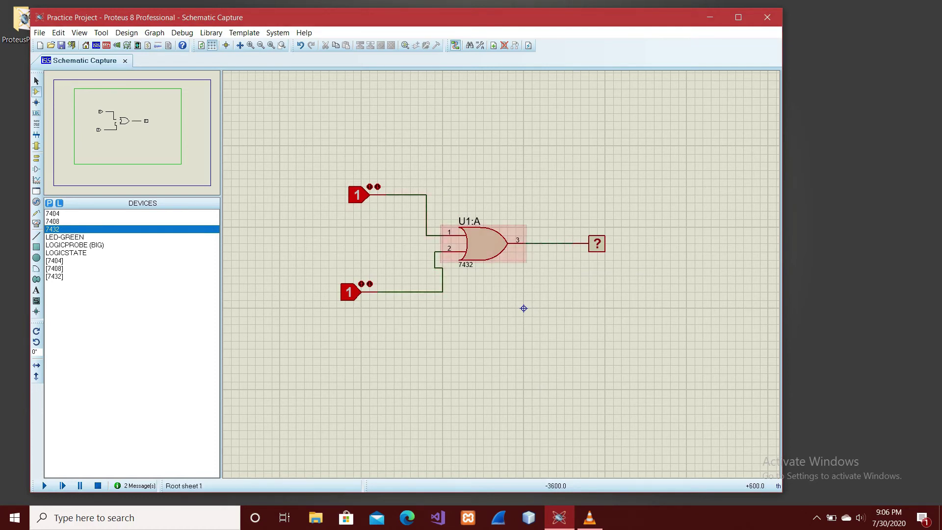
# Run the OR circuit and toggle its inputs through several combinations, ending at both 0 with output 0, then stop.
pyautogui.click(44, 486)
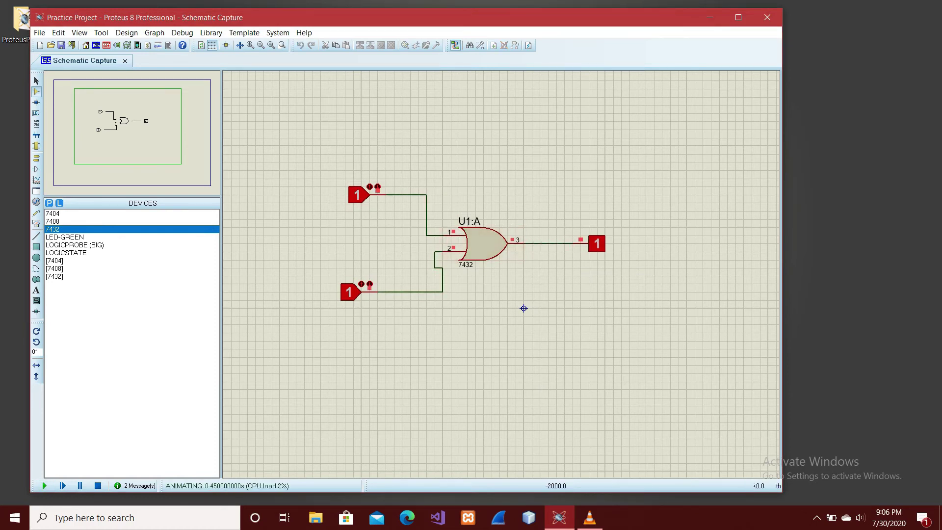
pyautogui.click(349, 292)
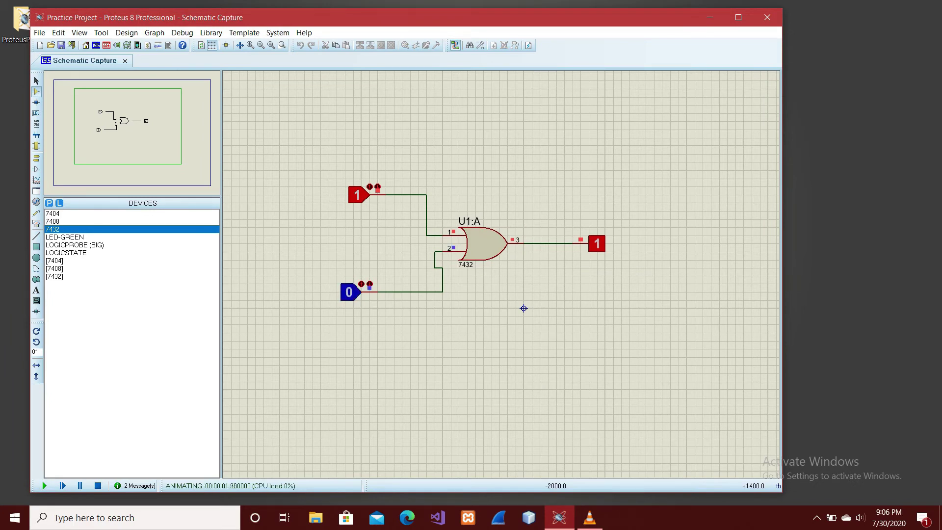
pyautogui.click(349, 292)
pyautogui.click(357, 195)
pyautogui.click(351, 292)
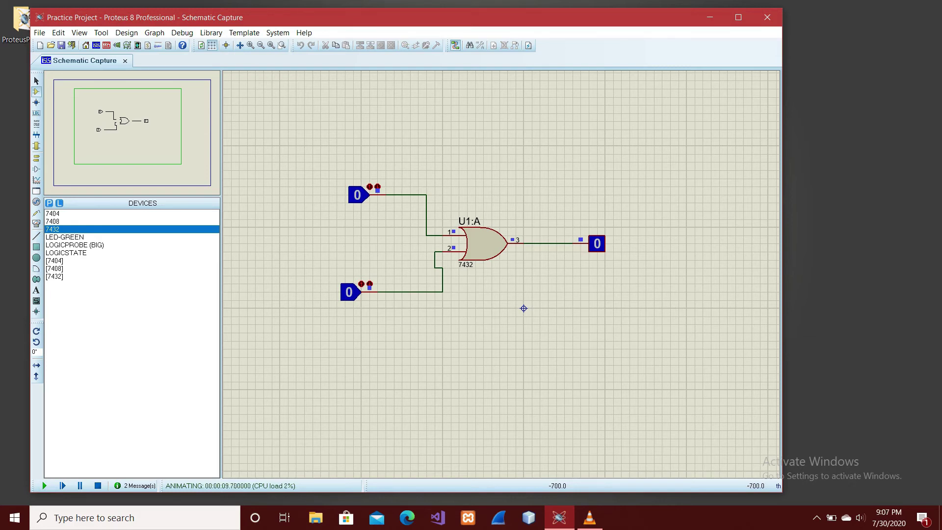
pyautogui.click(98, 486)
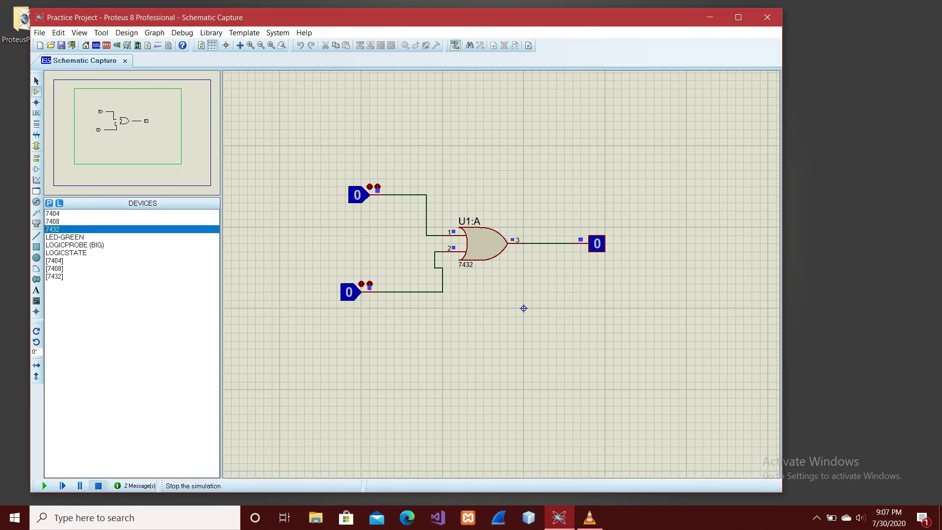
# Box-select the entire OR-gate circuit and block-delete it.
pyautogui.moveTo(296, 139); pyautogui.dragTo(662, 365)
pyautogui.rightClick(590, 299)
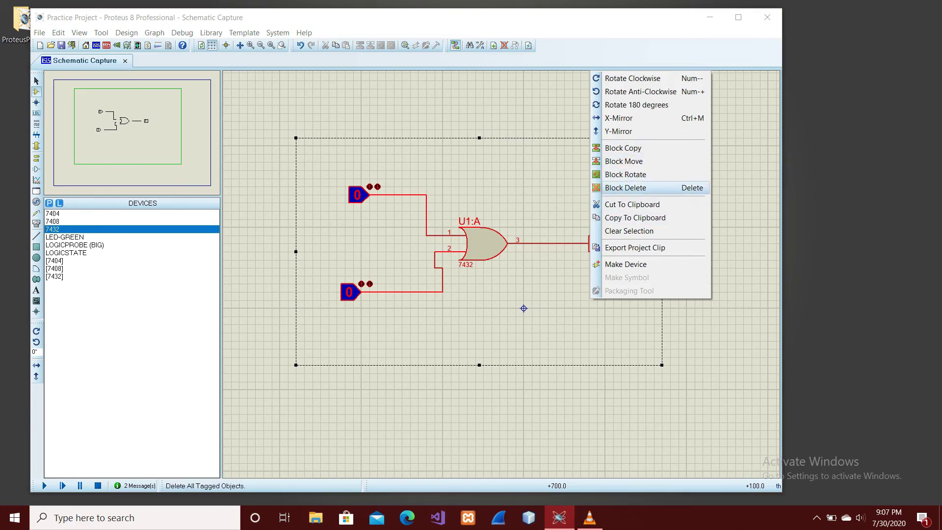
pyautogui.click(626, 188)
# Open the Word document 'File' from the Desktop folder, then close File Explorer.
pyautogui.press('super+s')
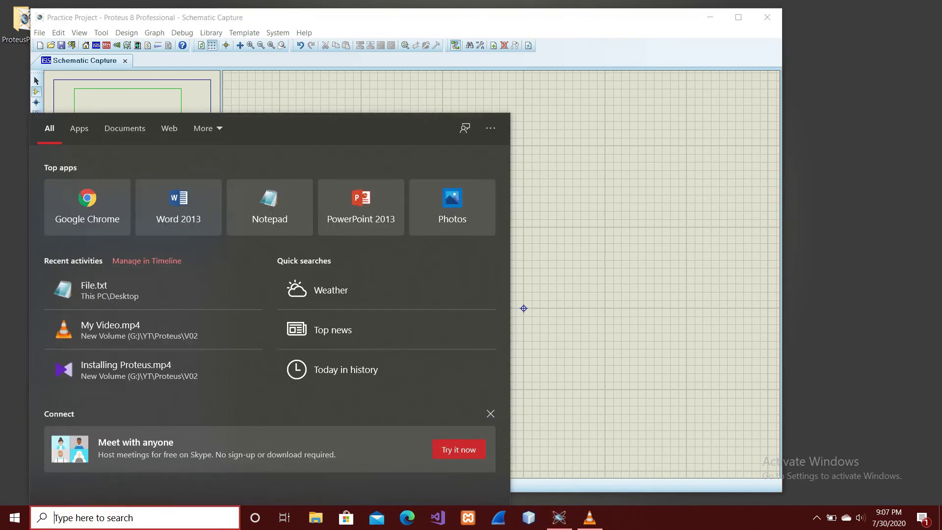
pyautogui.write('desk')
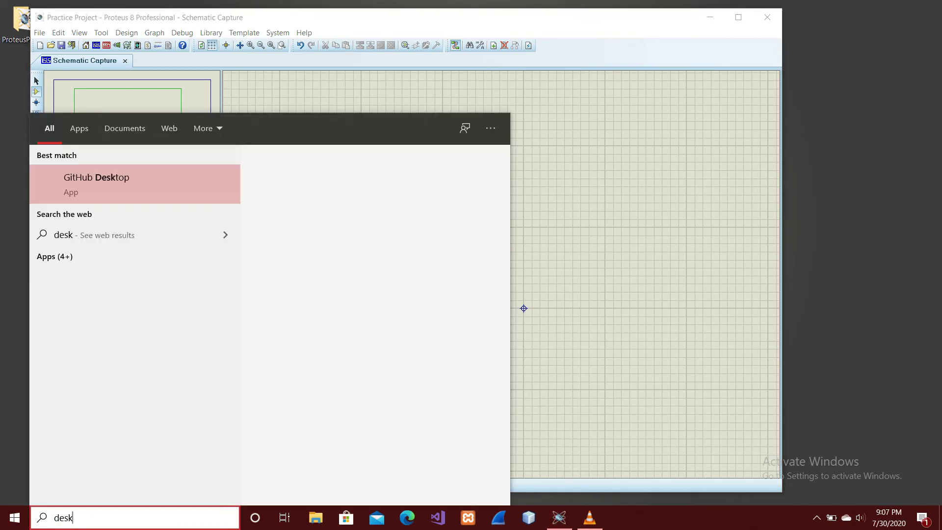
pyautogui.press('Escape')
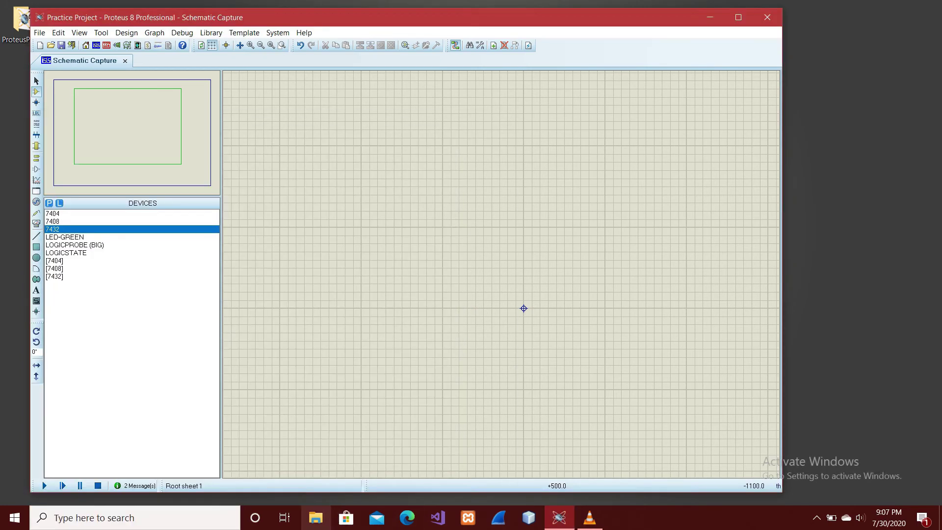
pyautogui.click(315, 518)
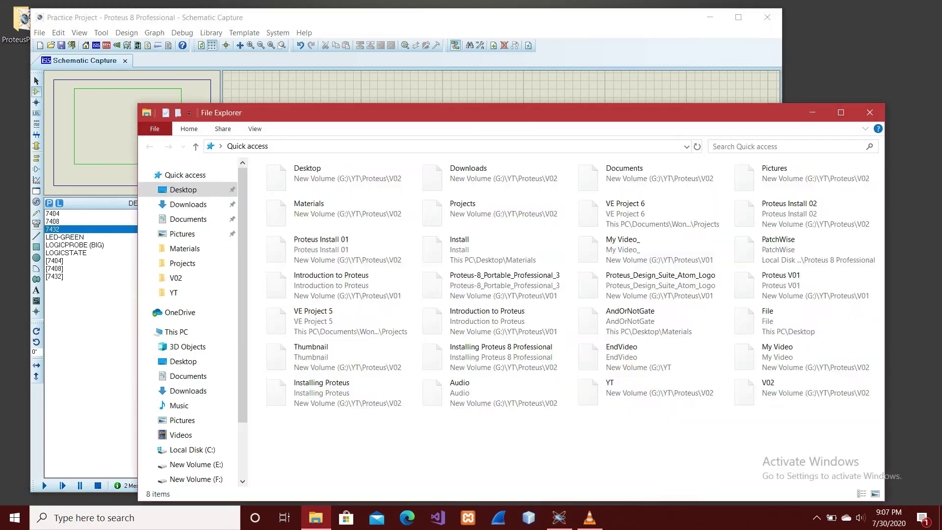
pyautogui.click(183, 190)
pyautogui.click(563, 382)
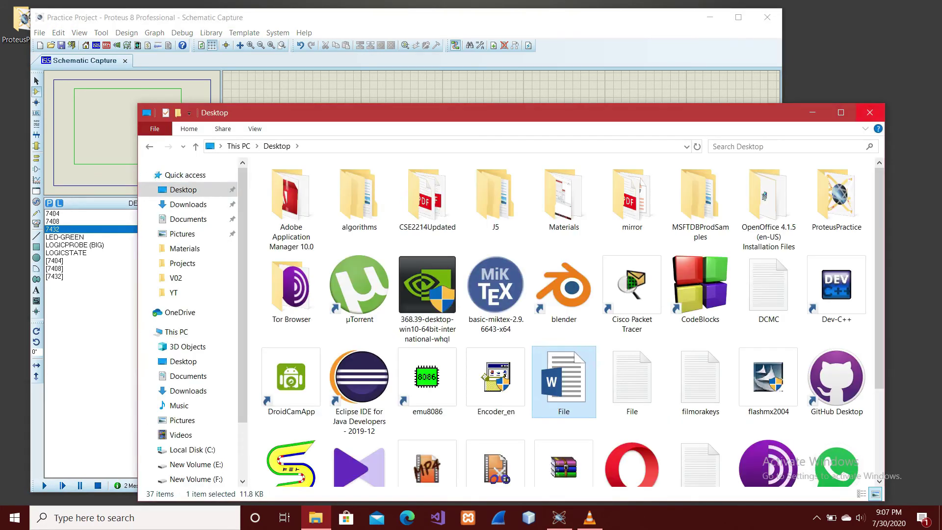
pyautogui.press('Return')
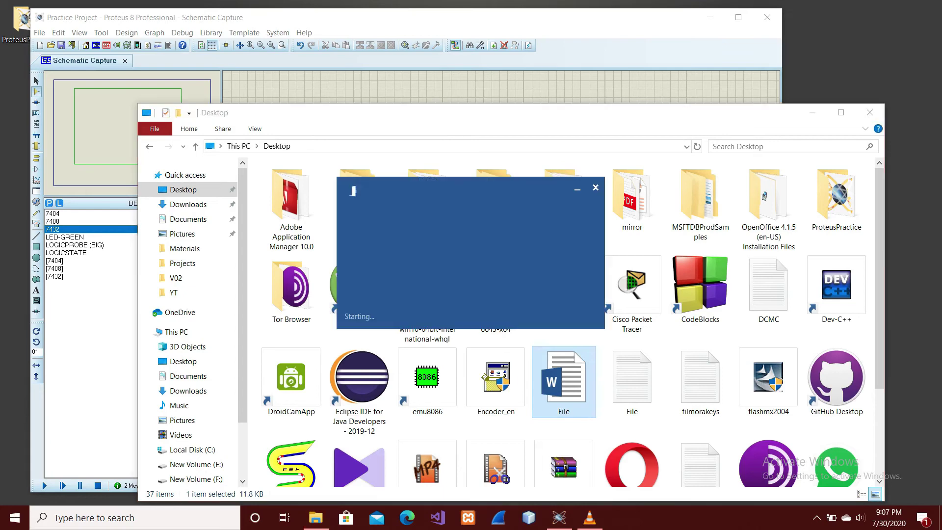
pyautogui.click(870, 112)
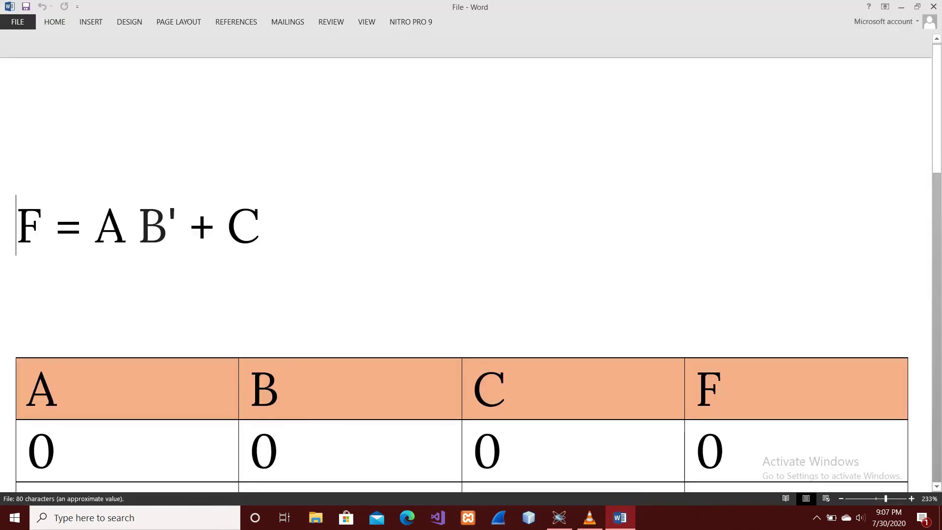
# Zoom the truth-table page slightly, restore down Word and narrow it from the left to reveal Proteus.
pyautogui.scroll(1, 466, 265)
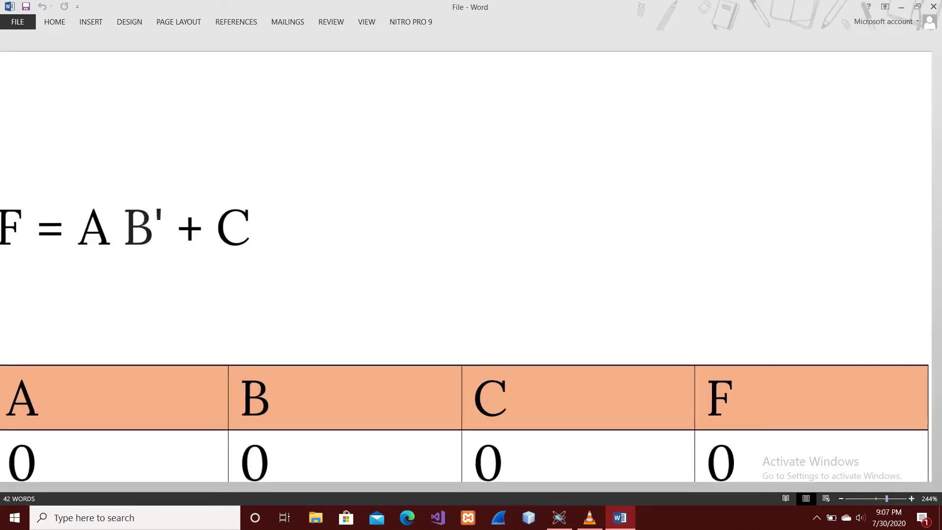
pyautogui.scroll(-18, 467, 265)
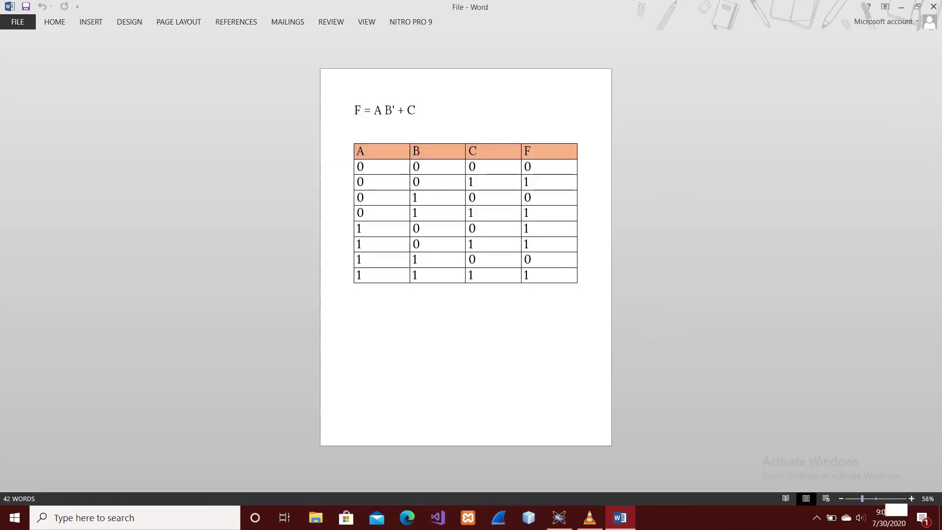
pyautogui.click(912, 499)
pyautogui.scroll(2, 467, 265)
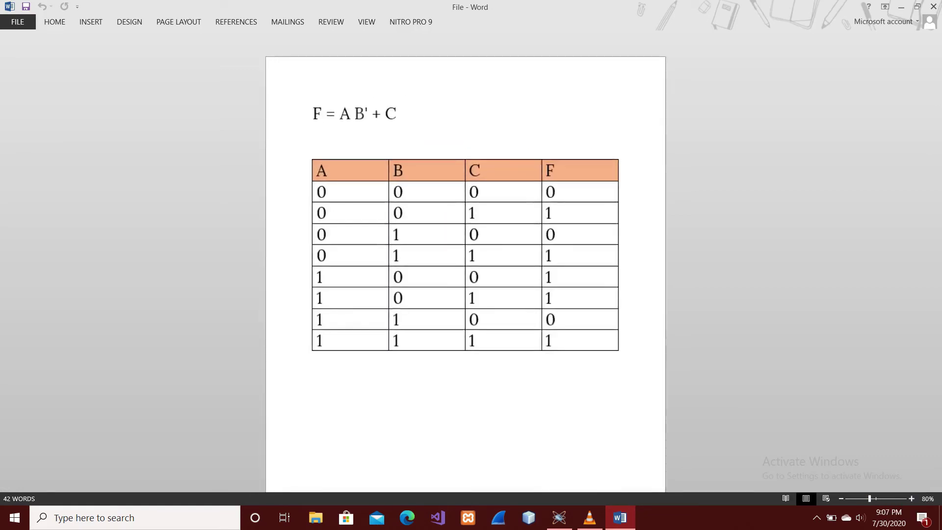
pyautogui.moveTo(469, 7); pyautogui.dragTo(497, 134)
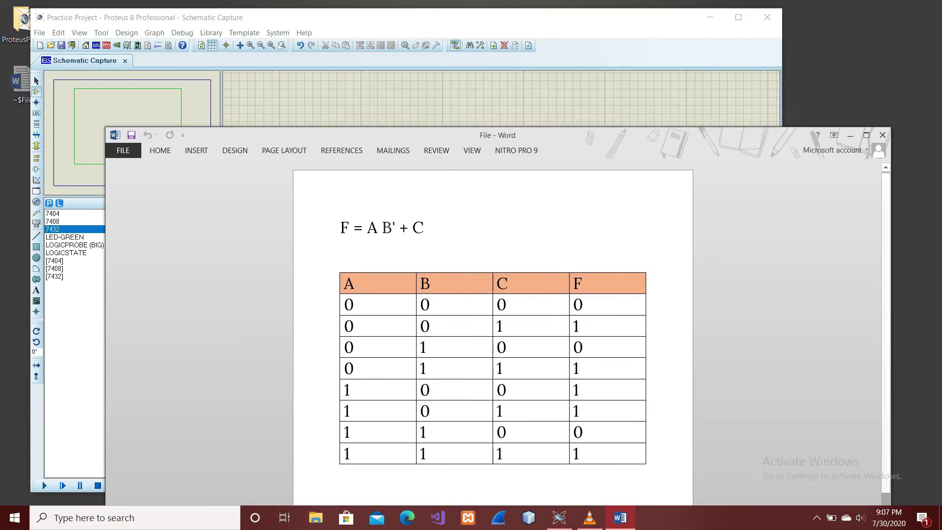
pyautogui.moveTo(105, 314); pyautogui.dragTo(489, 314)
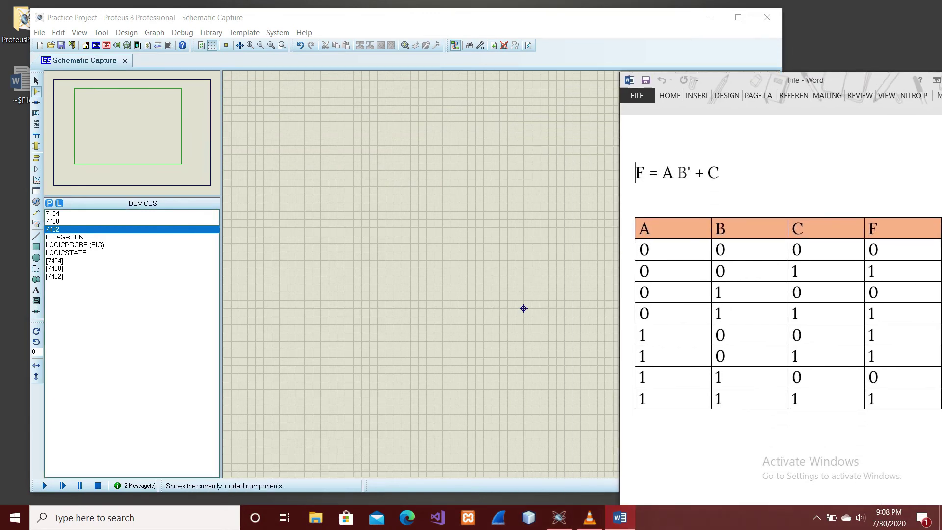
# Snap Word to the right half and Proteus to the left, then widen the schematic area.
pyautogui.click(66, 252)
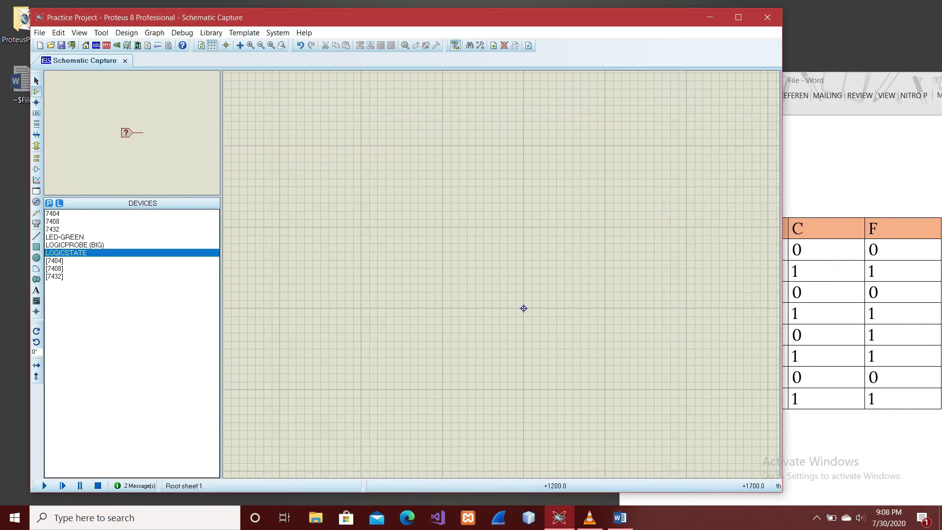
pyautogui.moveTo(406, 17); pyautogui.dragTo(376, 19)
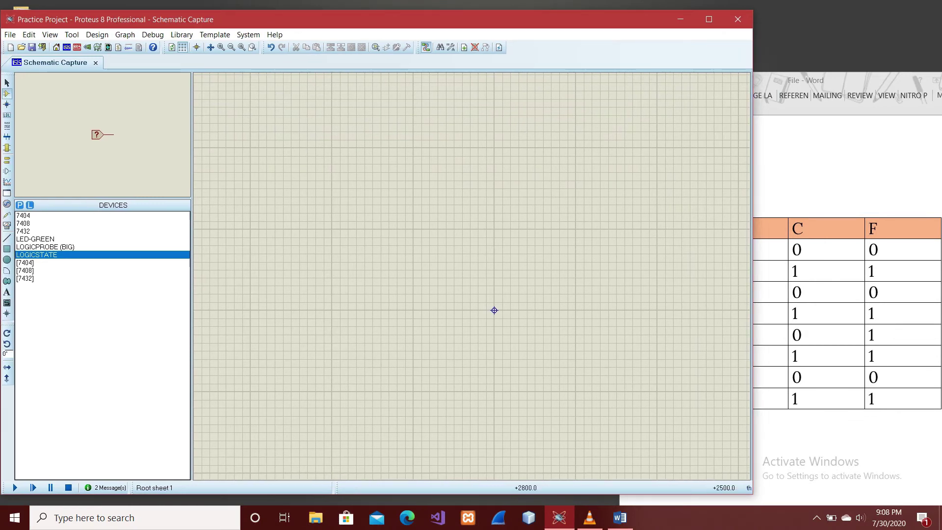
pyautogui.moveTo(805, 81); pyautogui.dragTo(898, 60)
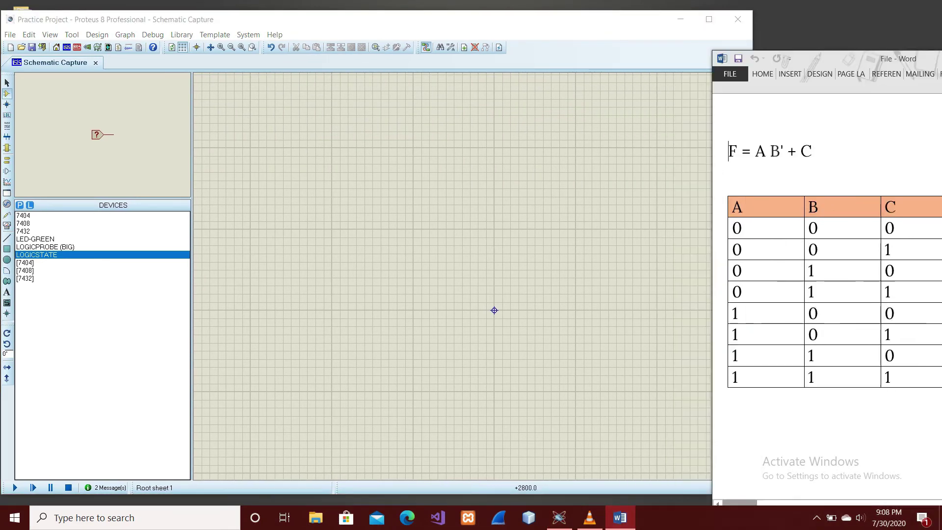
pyautogui.press('super+Right')
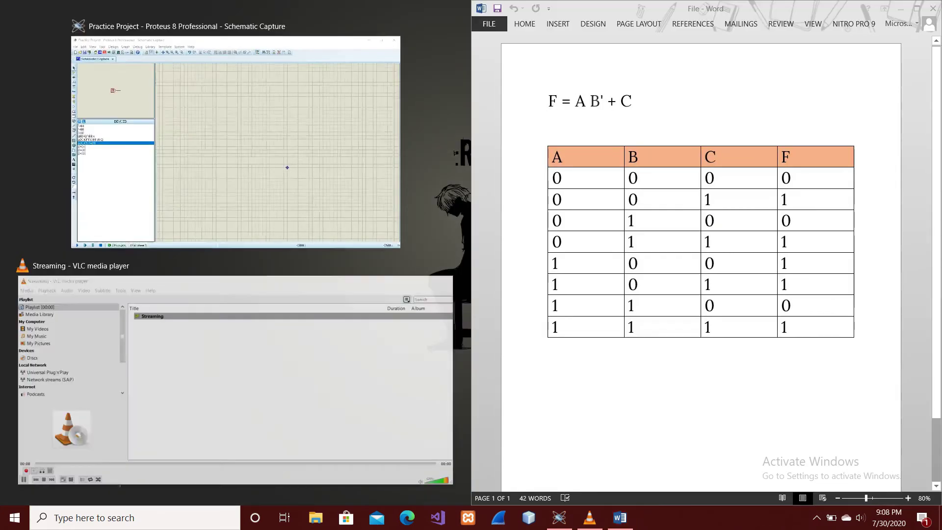
pyautogui.click(235, 196)
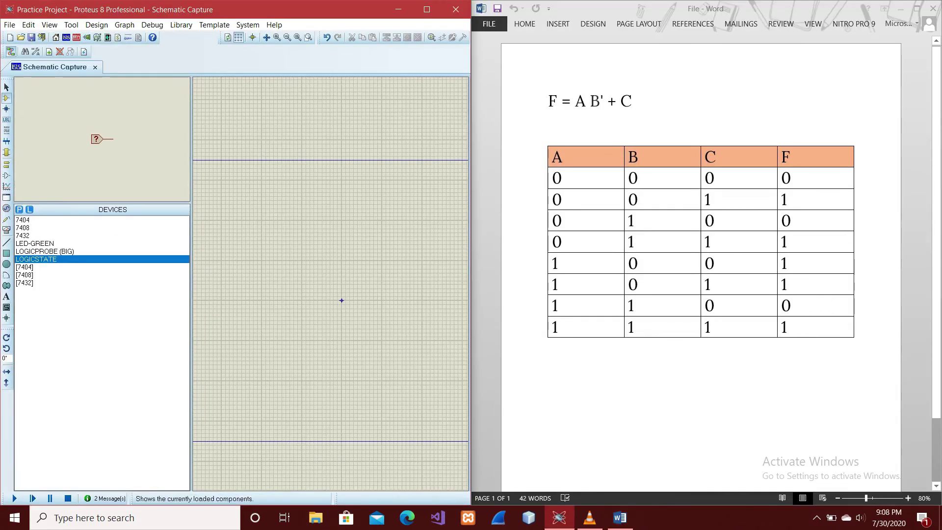
pyautogui.moveTo(191, 240); pyautogui.dragTo(122, 238)
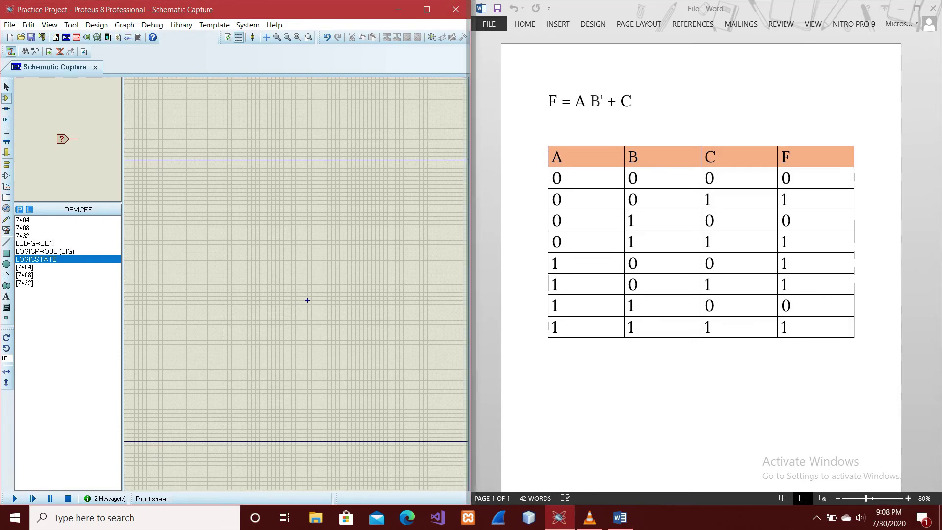
pyautogui.moveTo(471, 253); pyautogui.dragTo(596, 253)
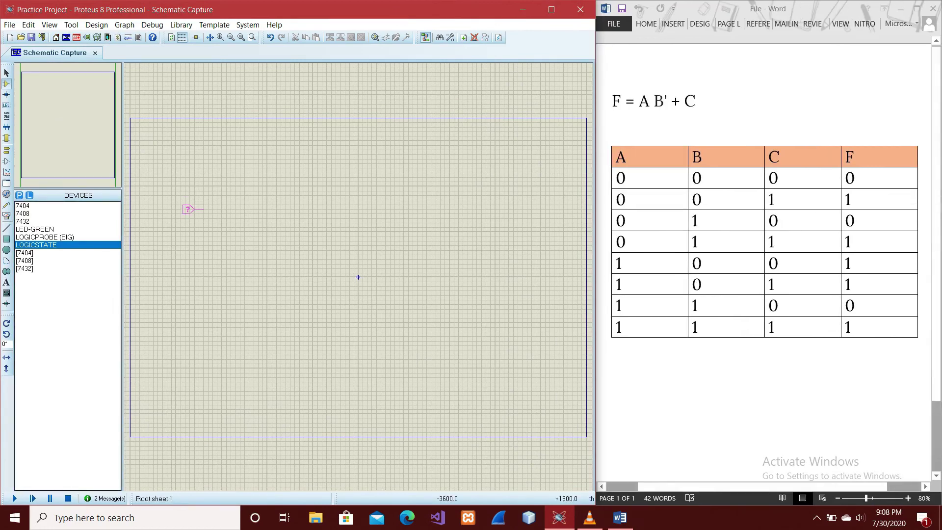
# Zoom in and place second and third LOGICSTATE inputs below the first one.
pyautogui.click(220, 37)
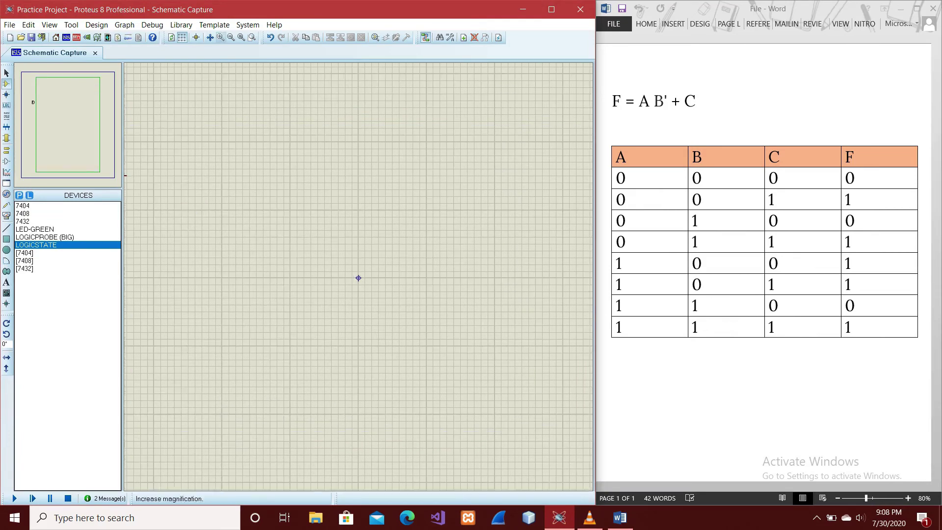
pyautogui.moveTo(359, 278); pyautogui.dragTo(444, 260)
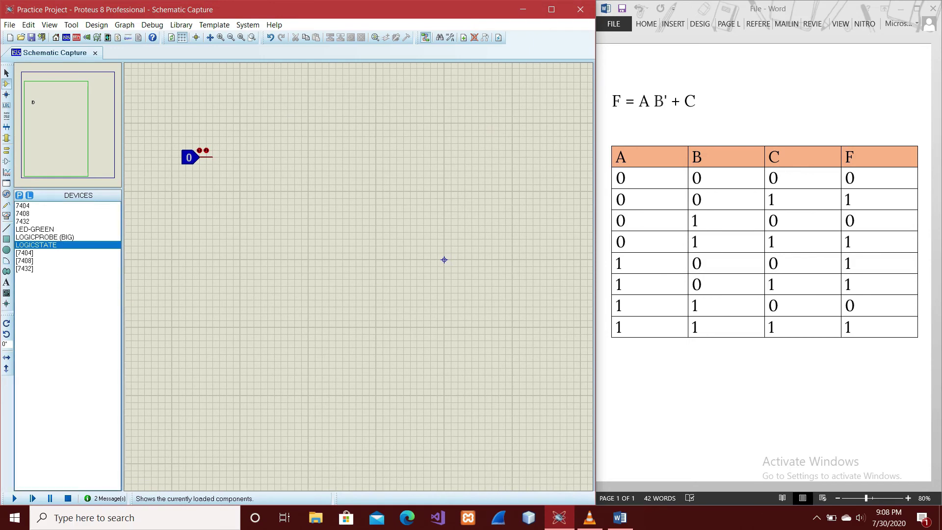
pyautogui.click(186, 245)
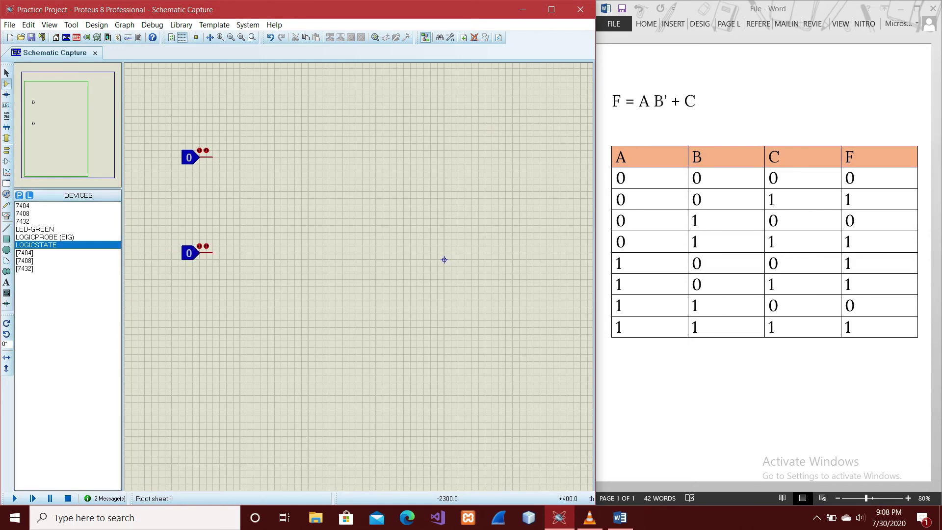
pyautogui.click(191, 354)
# Set the Part Reference of the three inputs to A, B and C, top to bottom.
pyautogui.rightClick(196, 157)
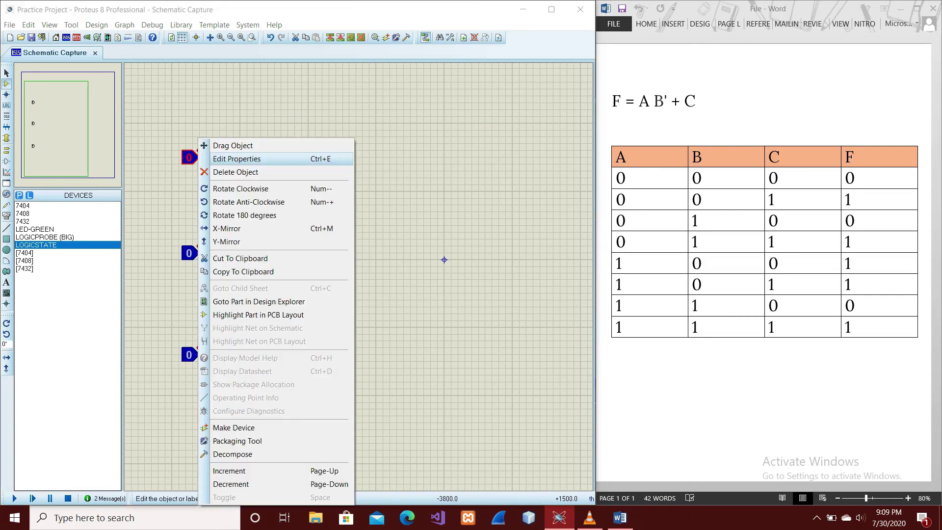
pyautogui.press('Return')
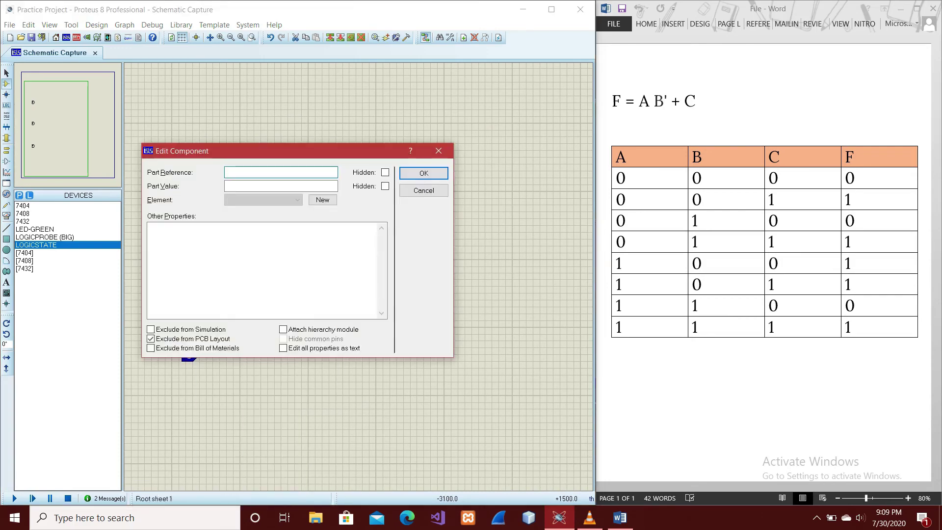
pyautogui.write('A')
pyautogui.press('Return')
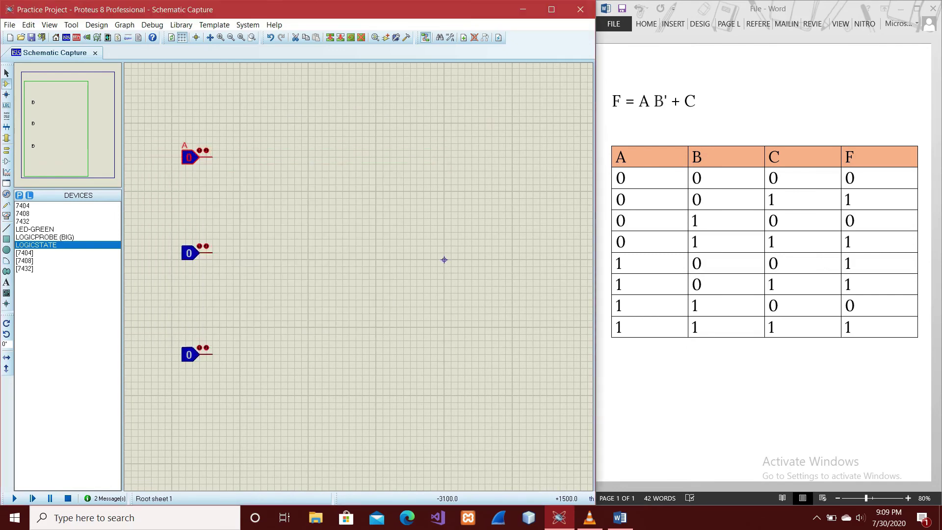
pyautogui.rightClick(197, 253)
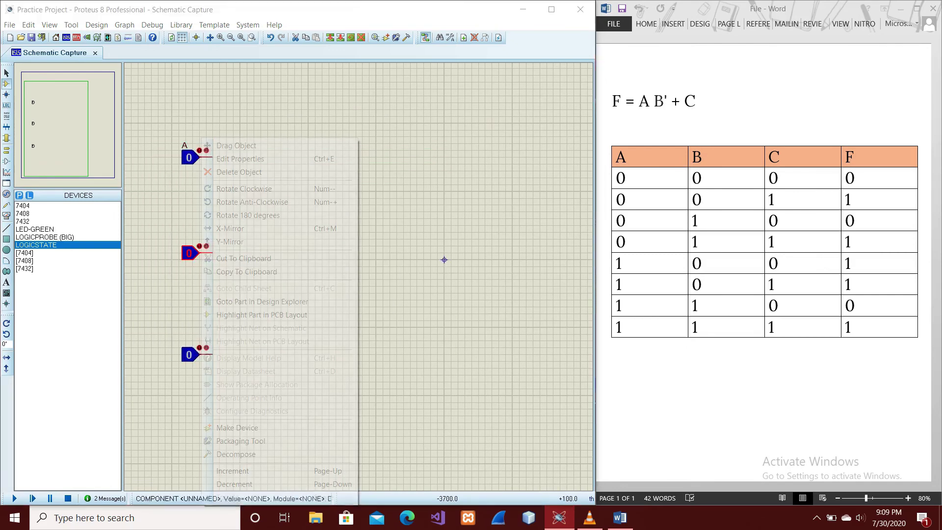
pyautogui.click(246, 159)
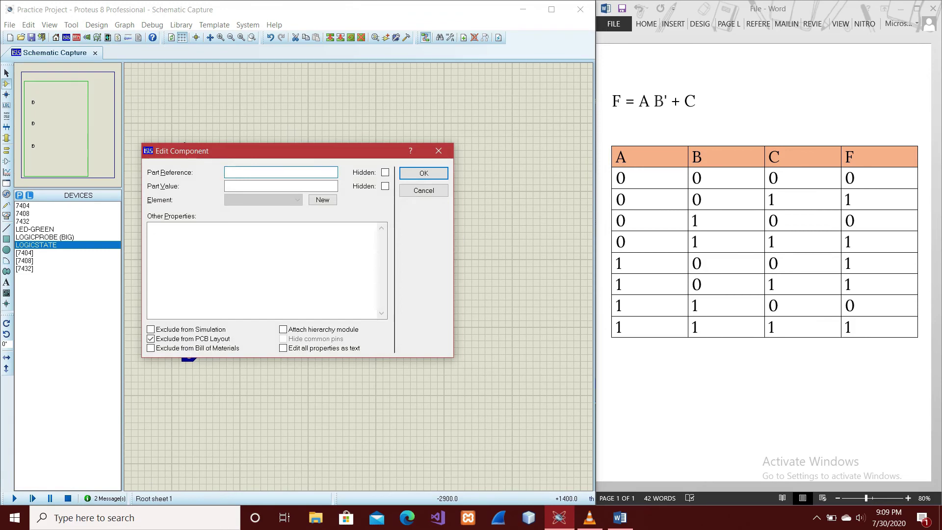
pyautogui.write('B')
pyautogui.press('Return')
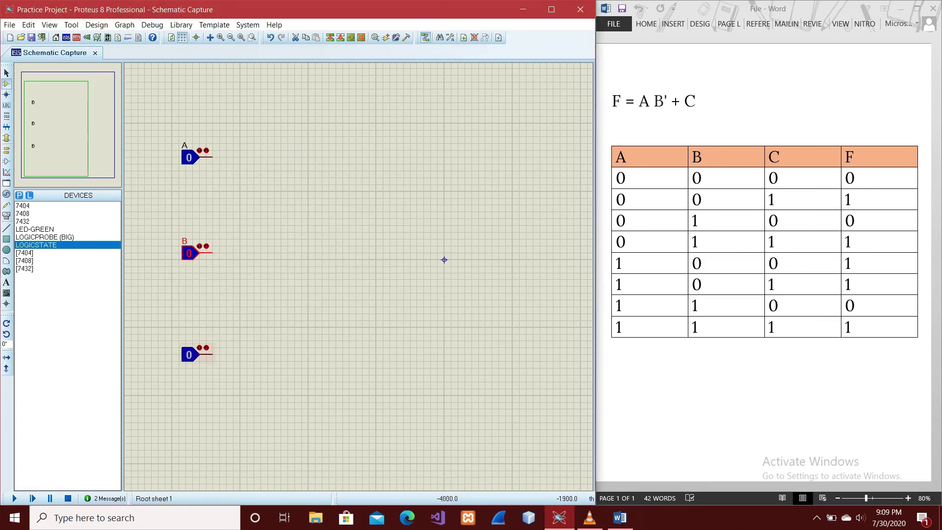
pyautogui.press('Menu')
pyautogui.press('Return')
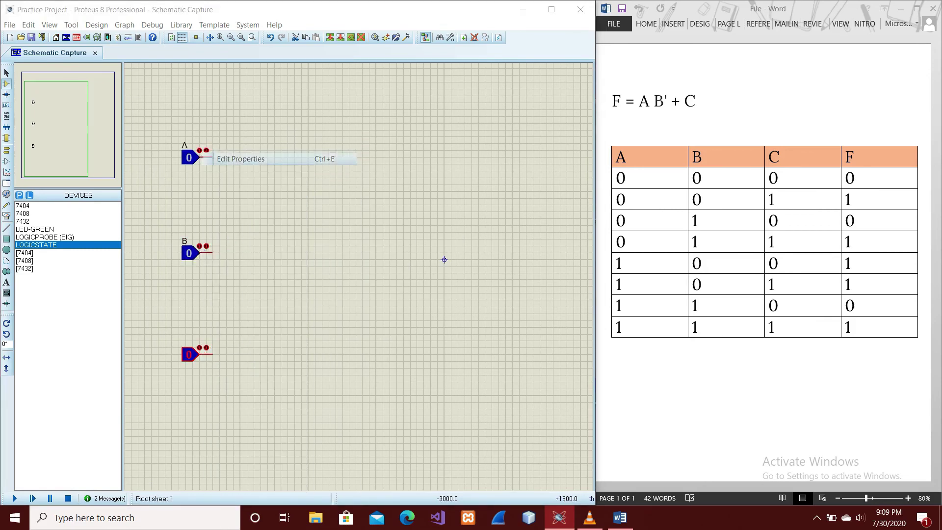
pyautogui.write('C')
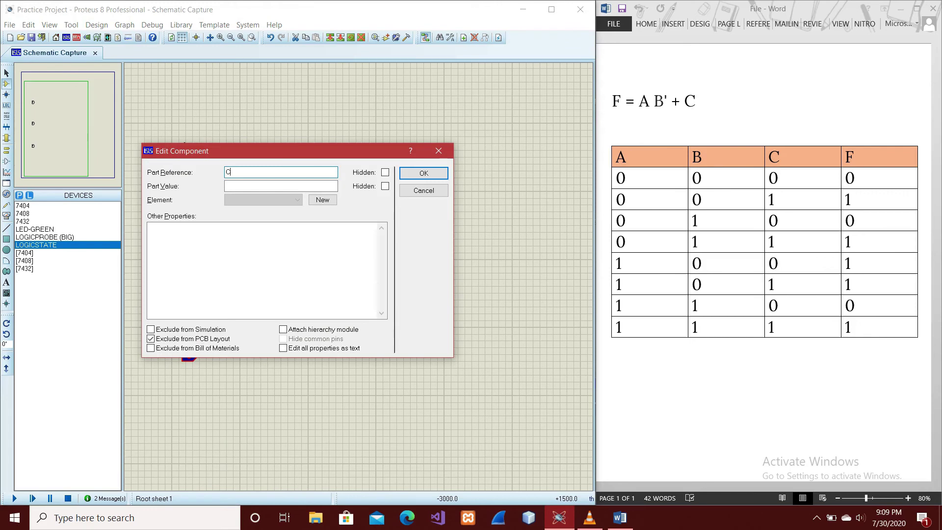
pyautogui.press('Return')
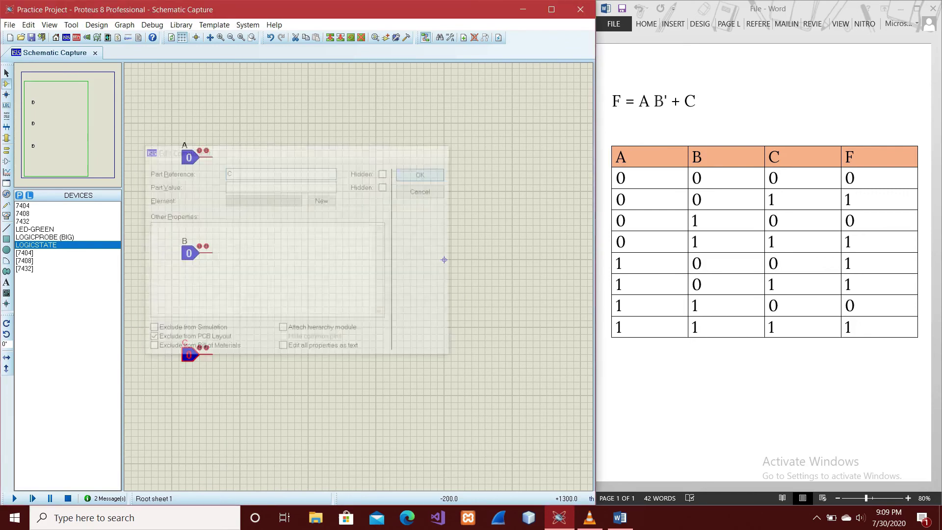